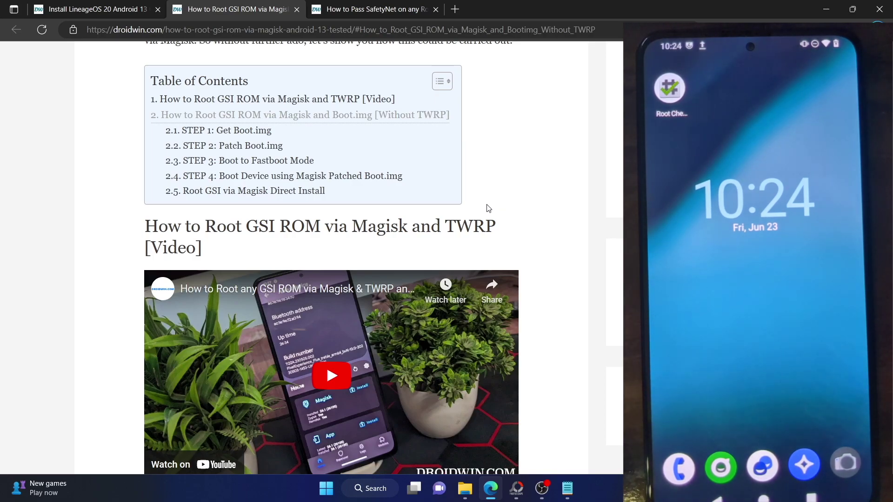
Step: Read the guide's section on rooting a GSI ROM via Magisk and Boot.img without TWRP, up to Step 1: Get Boot.img
scroll(487, 208, down, 1)
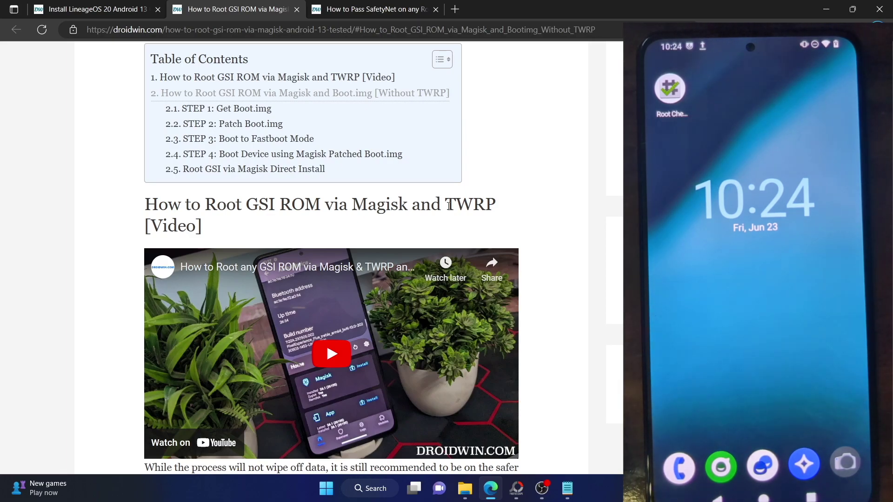
drag(448, 206, 493, 214)
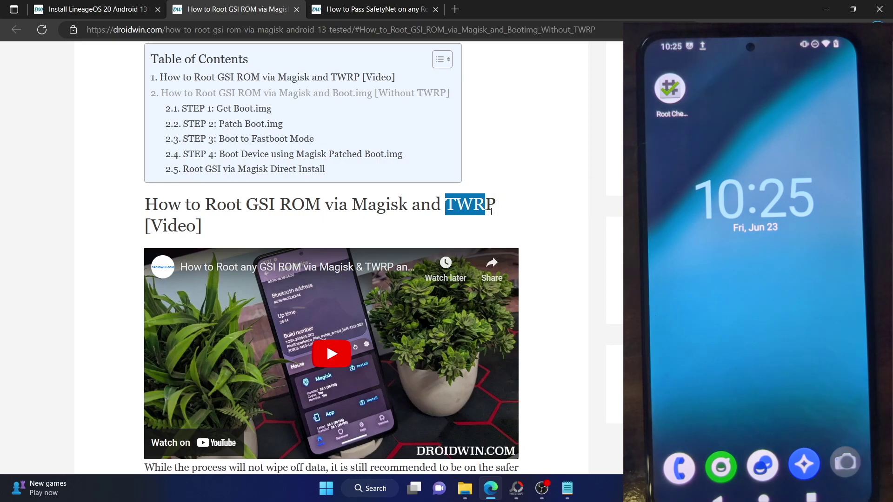
click(379, 95)
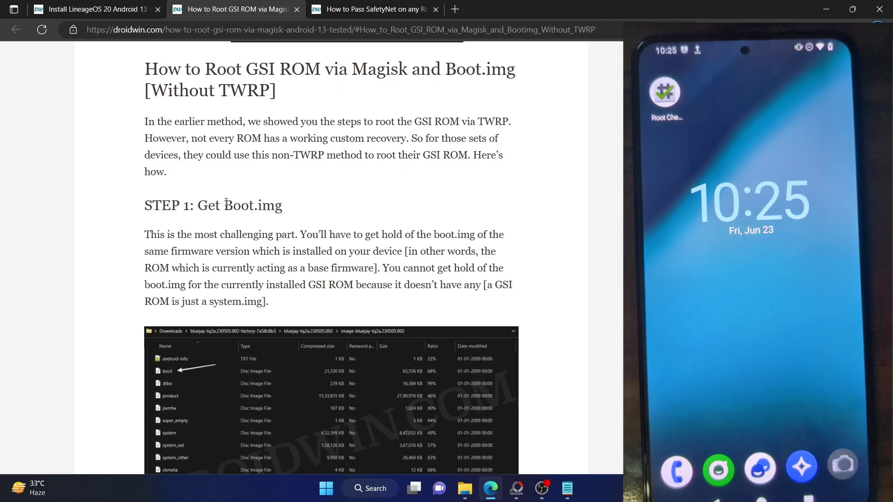
drag(225, 205, 275, 205)
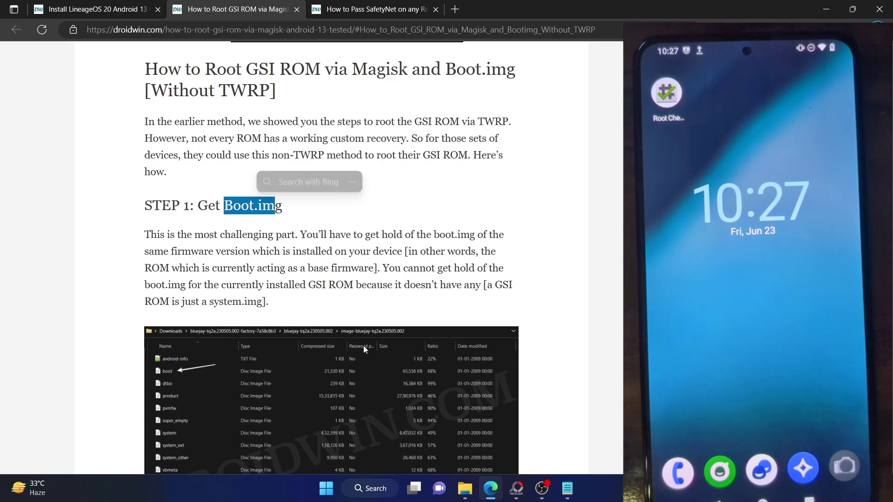
Step: Switch to File Explorer and select the boot image in the images folder of the xiaomi.eu MUNCH firmware
click(465, 492)
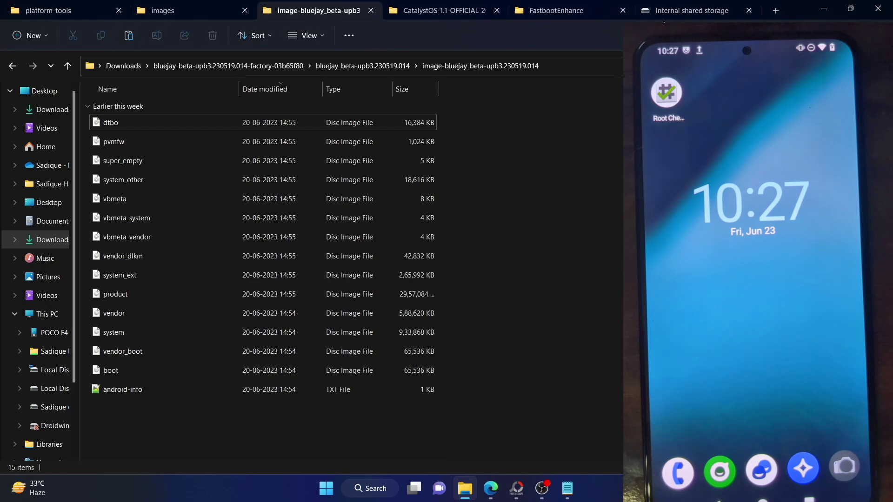
click(225, 13)
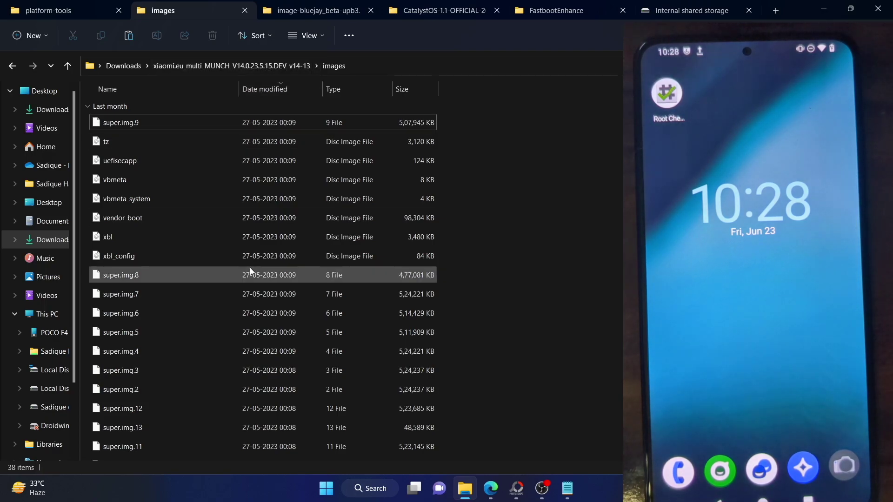
scroll(174, 205, down, 6)
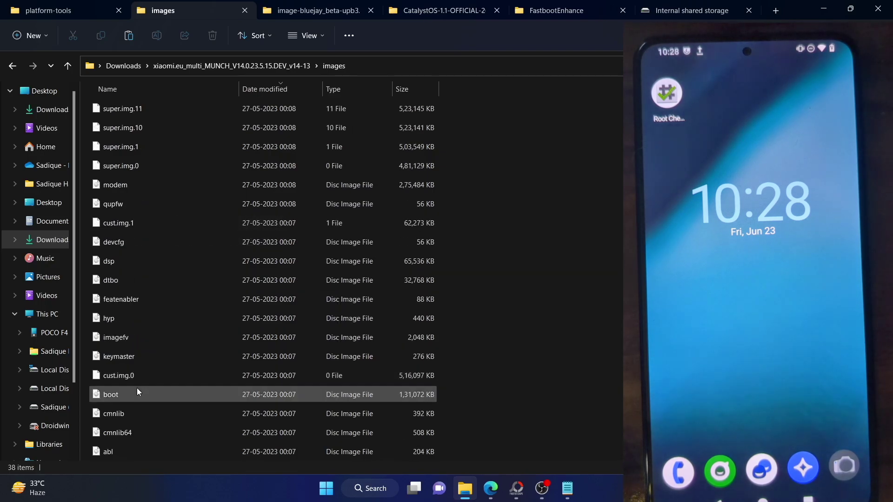
click(138, 391)
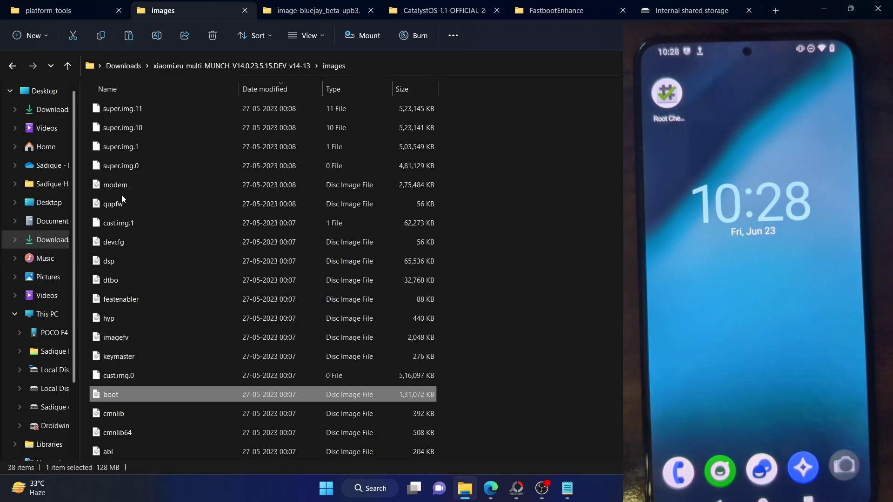
Step: Compare the extracted bluejay, MUNCH and FastbootEnhance folders, and locate payload.bin in the CatalystOS firmware folder
click(359, 13)
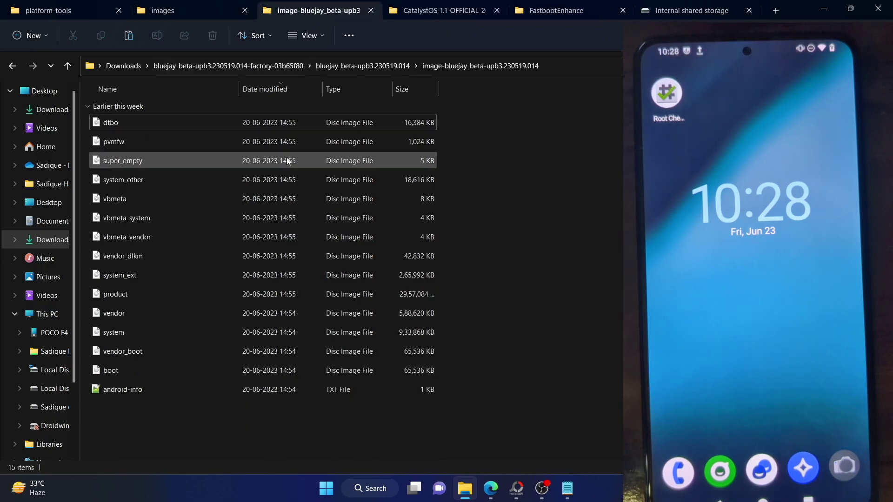
click(572, 10)
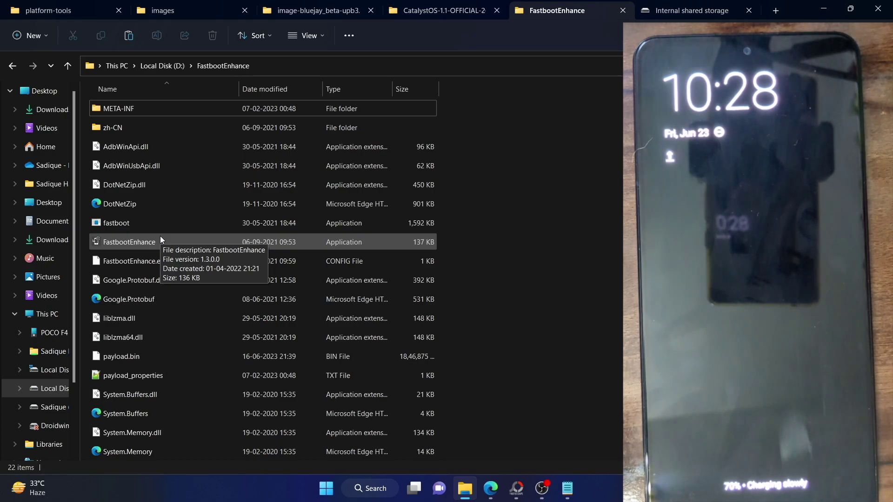
click(164, 10)
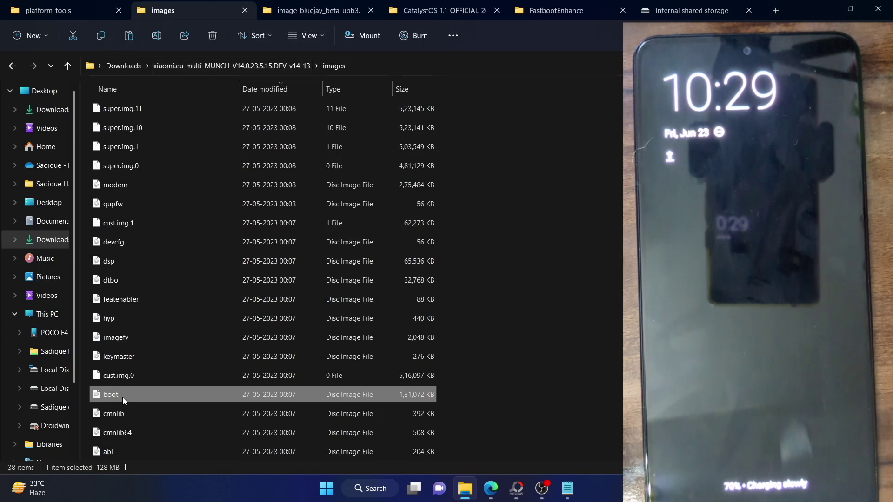
click(317, 10)
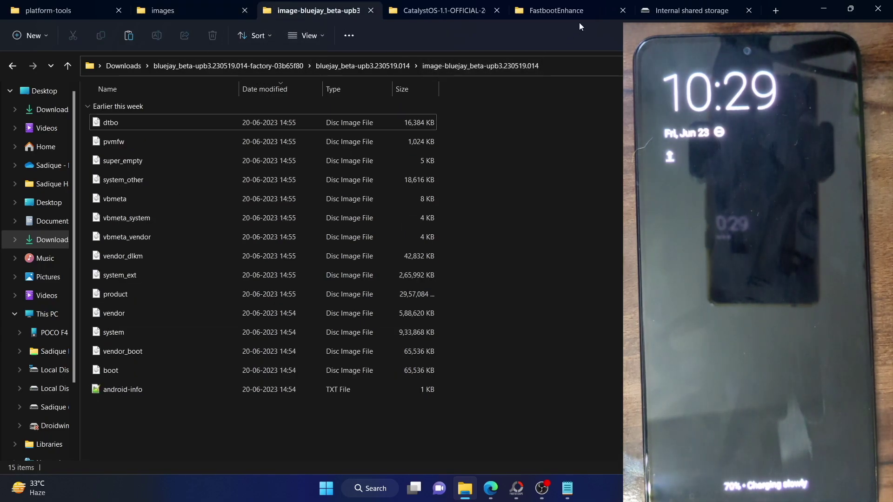
click(465, 9)
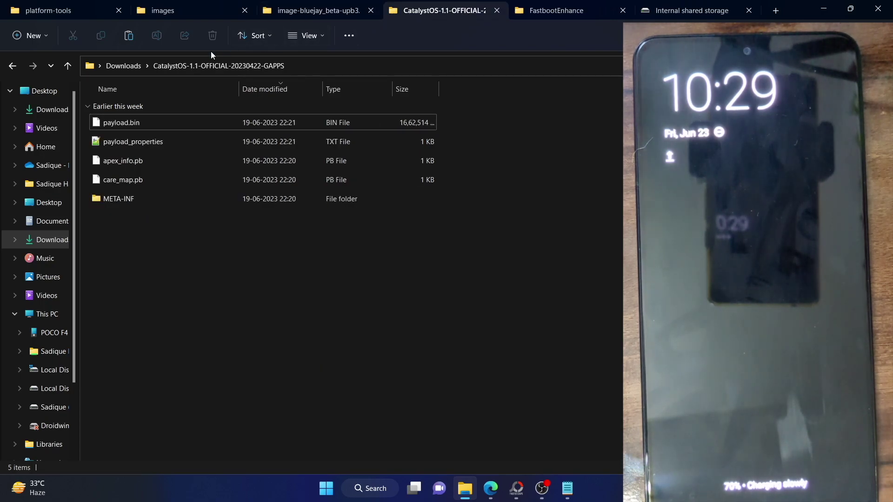
mouse_move(148, 125)
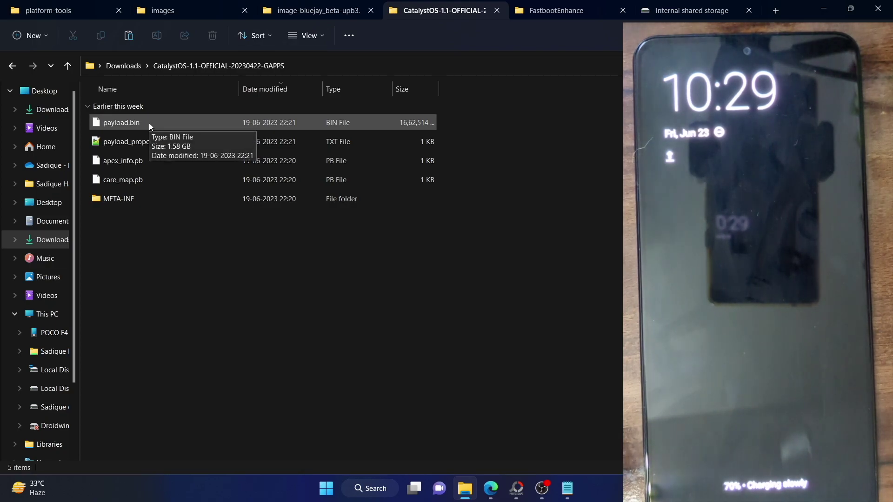
click(149, 123)
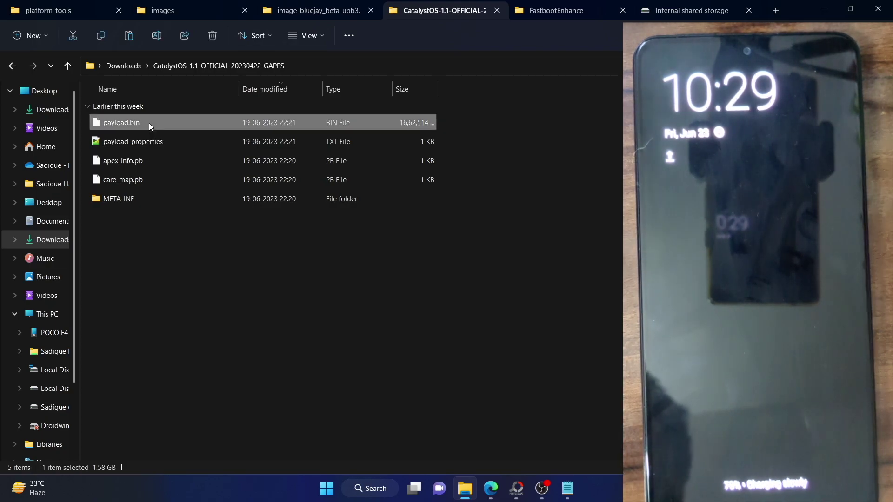
Step: Launch FastbootEnhance from its folder on drive D and load payload.bin into the Payload Dumper
click(581, 10)
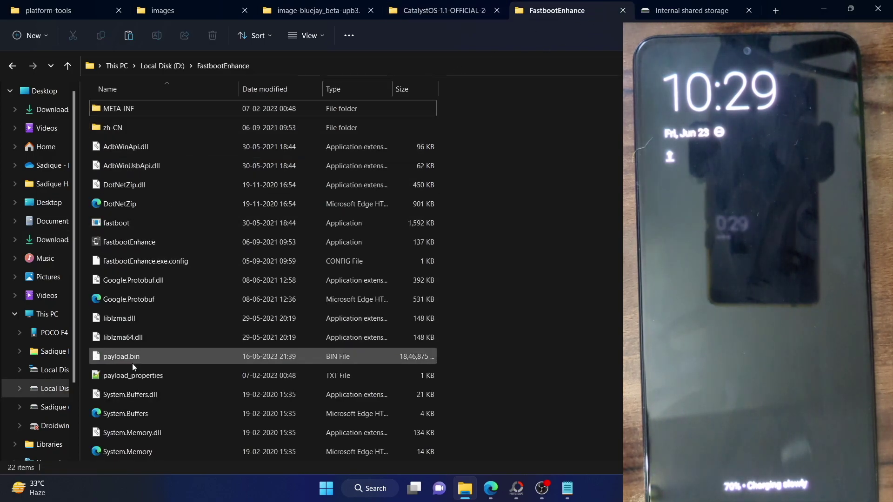
double_click(143, 243)
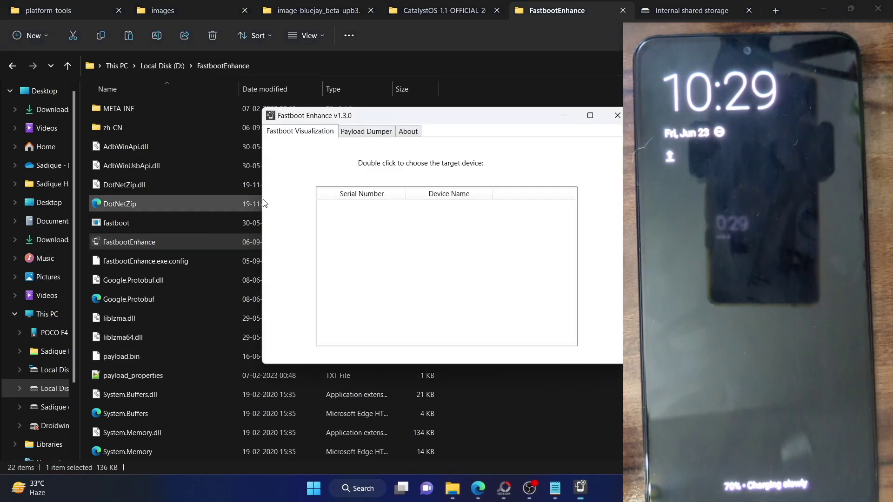
click(368, 132)
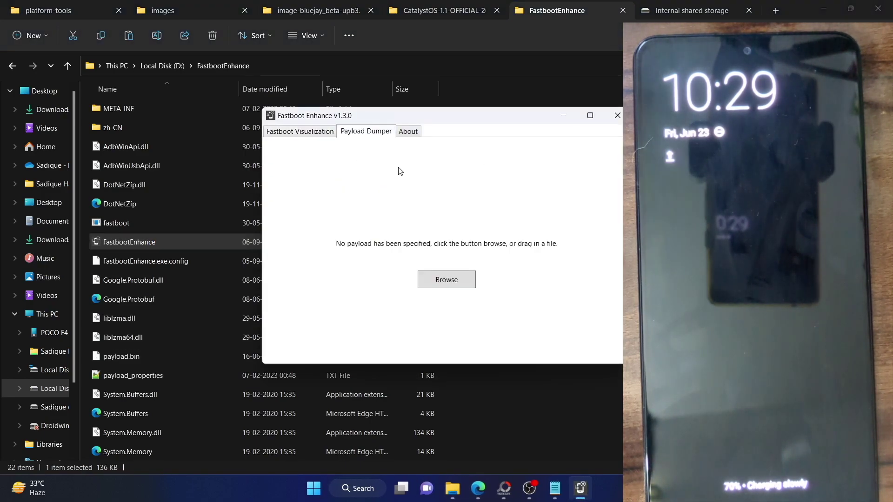
click(458, 280)
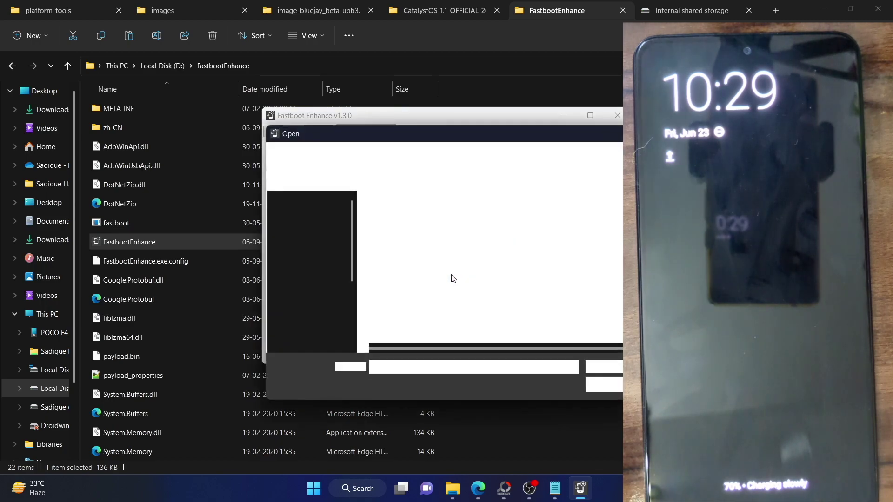
click(403, 260)
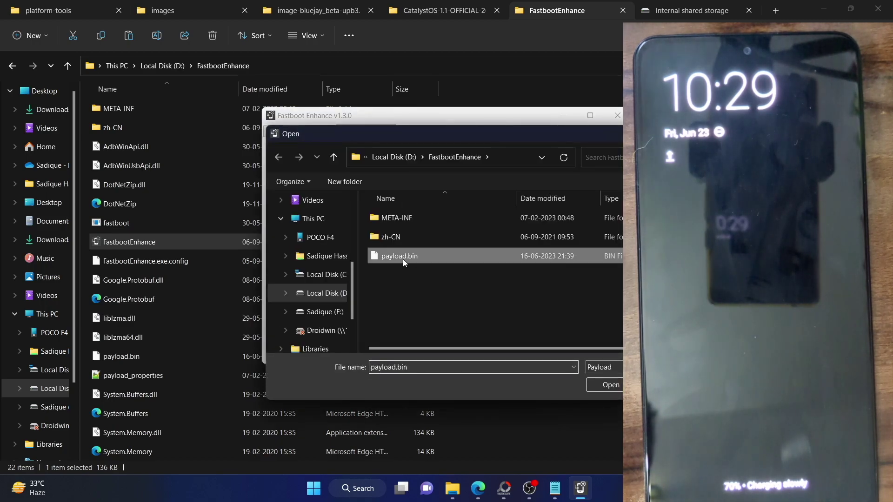
click(610, 388)
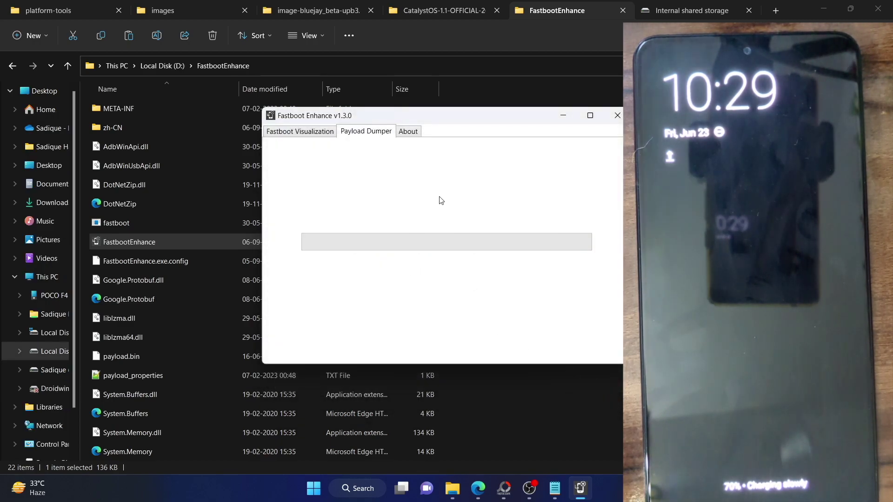
Step: Extract the boot partition image from the payload to the Desktop, and minimize Fastboot Enhance
click(339, 146)
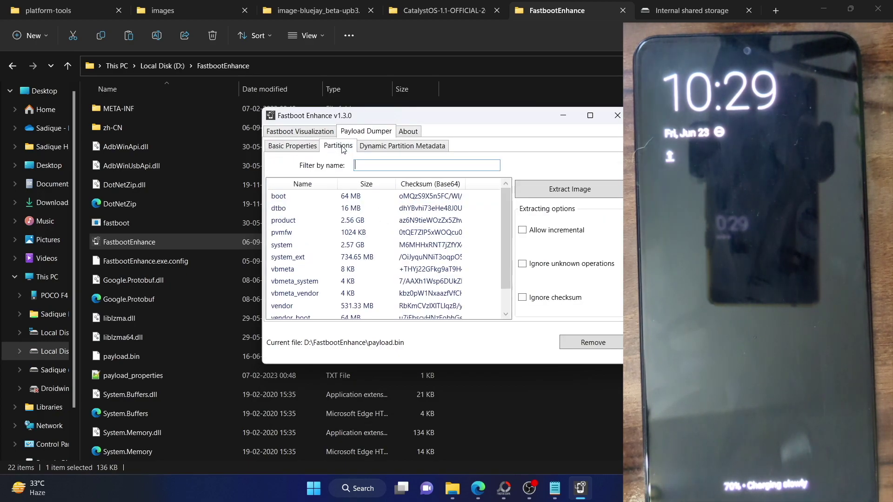
click(306, 195)
click(545, 195)
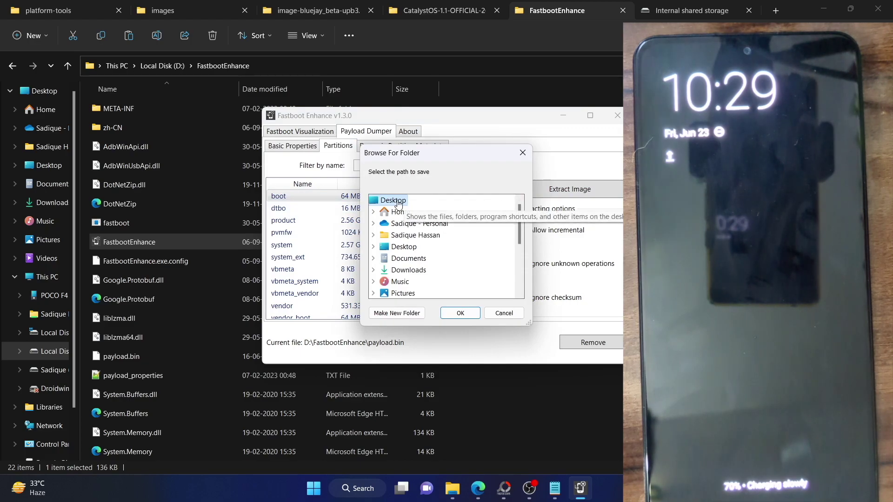
click(460, 313)
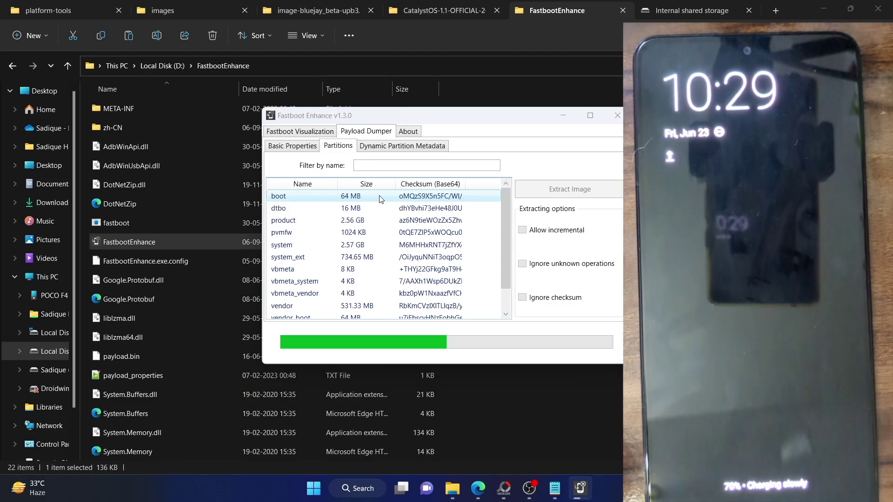
click(460, 282)
click(563, 115)
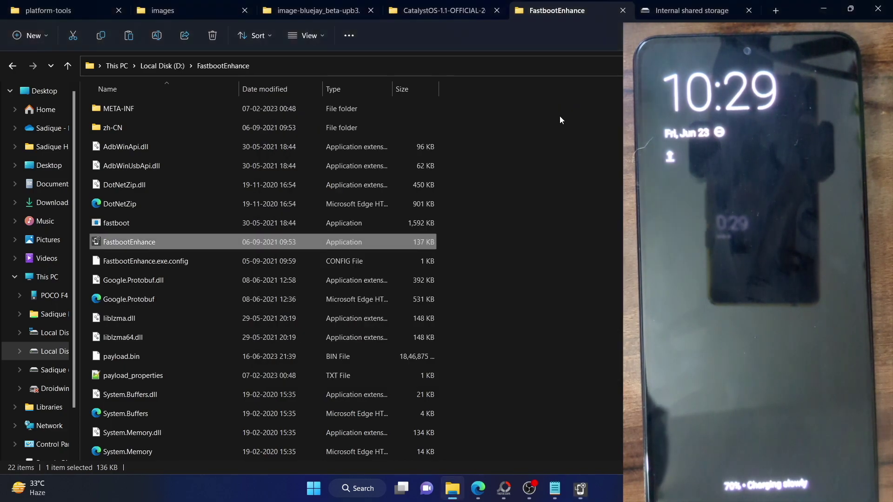
Step: Show the desktop and check the extracted boot image file there
key(super+d)
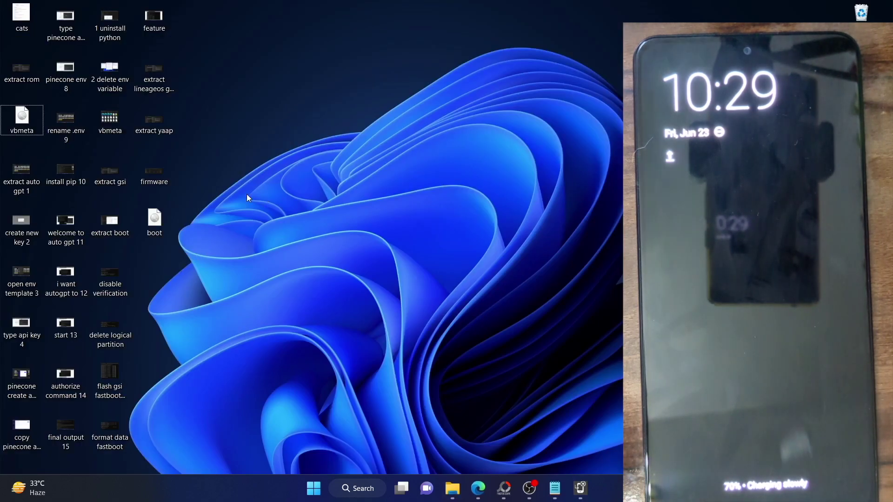
click(158, 220)
click(277, 289)
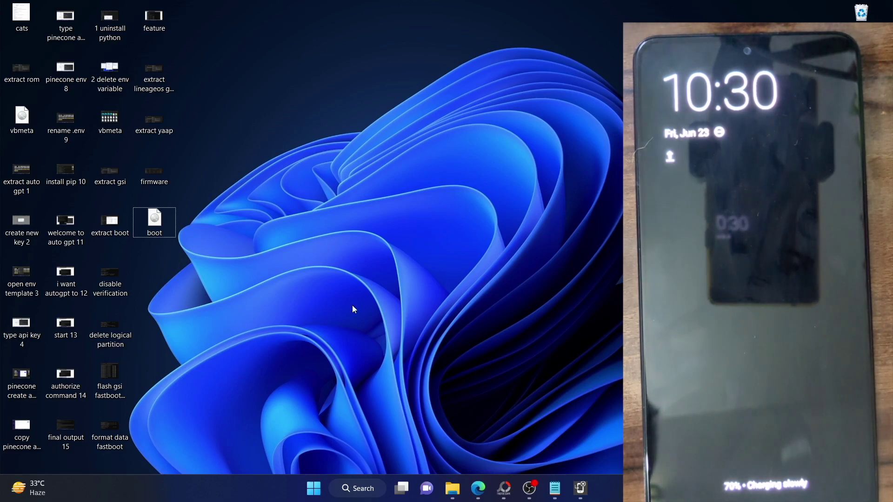
Step: Switch to Edge and review the base firmware notes in the rooting guide and the LineageOS 20 guide's Fastboot flashing section
click(477, 478)
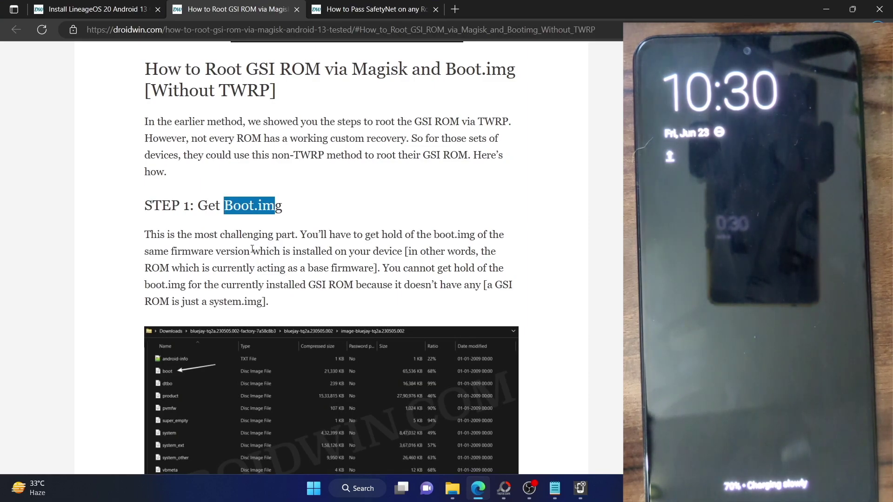
scroll(252, 249, down, 5)
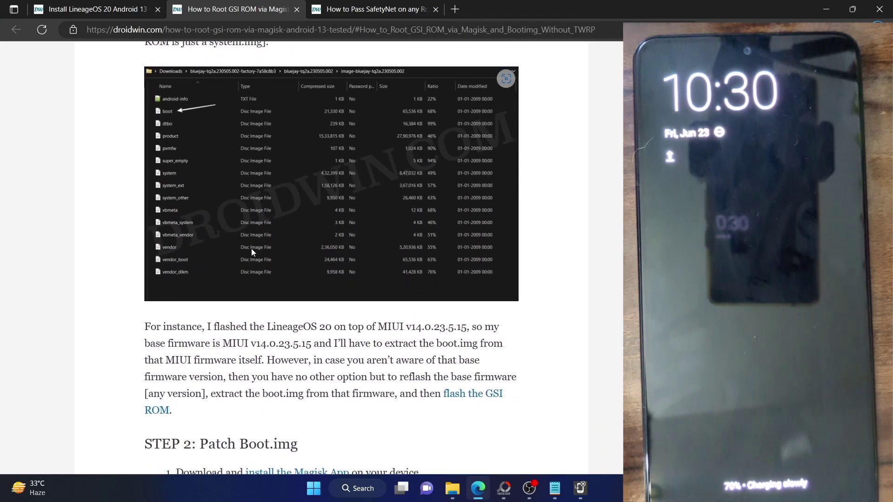
click(96, 12)
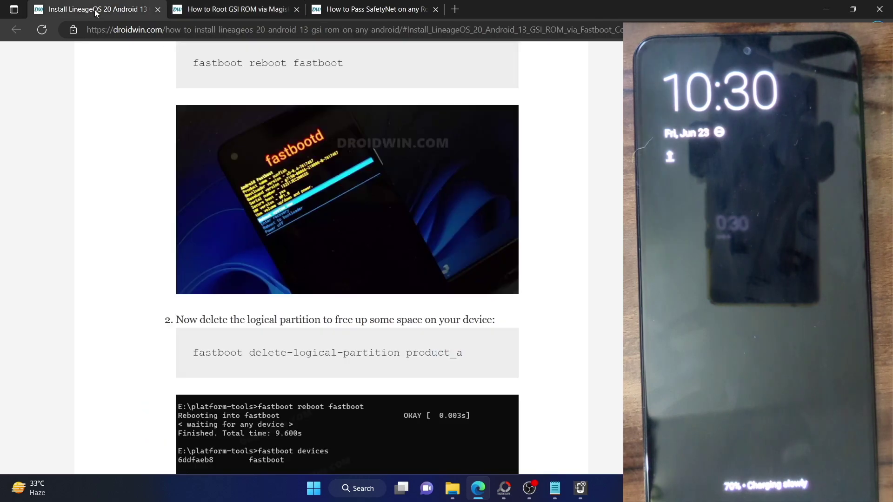
scroll(293, 212, up, 2)
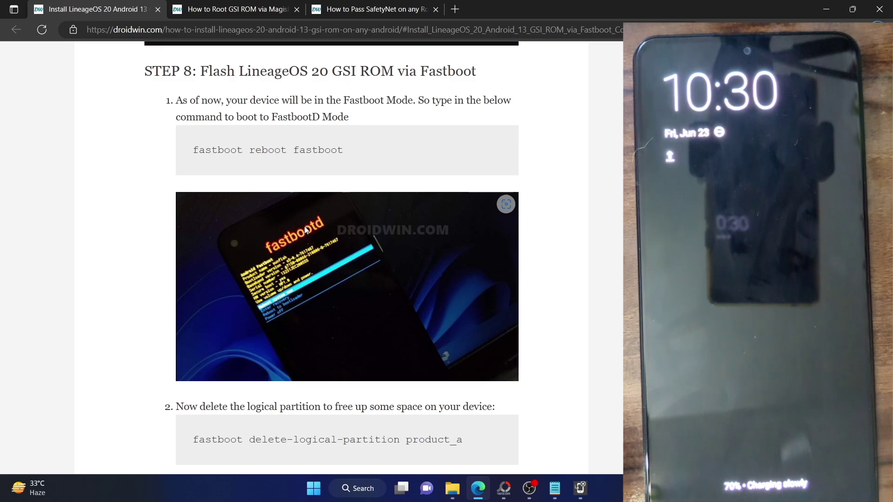
key(ctrl+Tab)
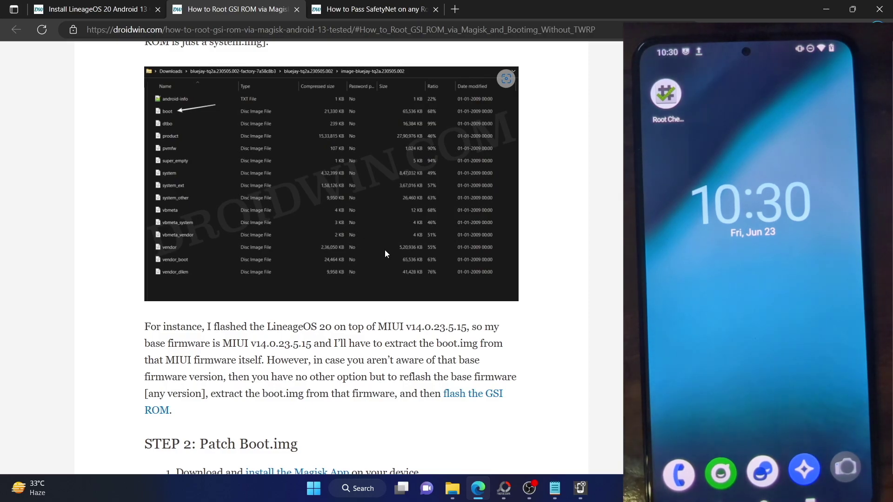
Step: Recheck the boot image in the MUNCH firmware's images folder, and return to the rooting guide at Step 2: Patch Boot.img
click(452, 488)
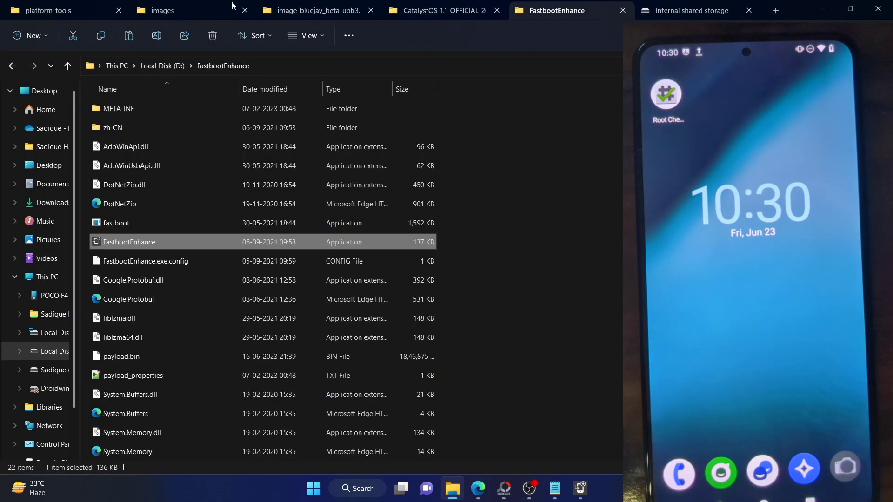
click(195, 12)
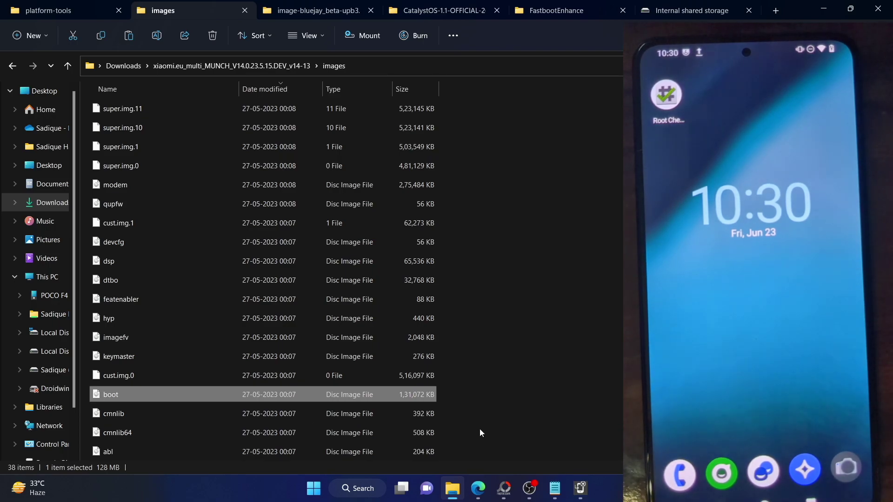
click(479, 487)
scroll(280, 273, down, 2)
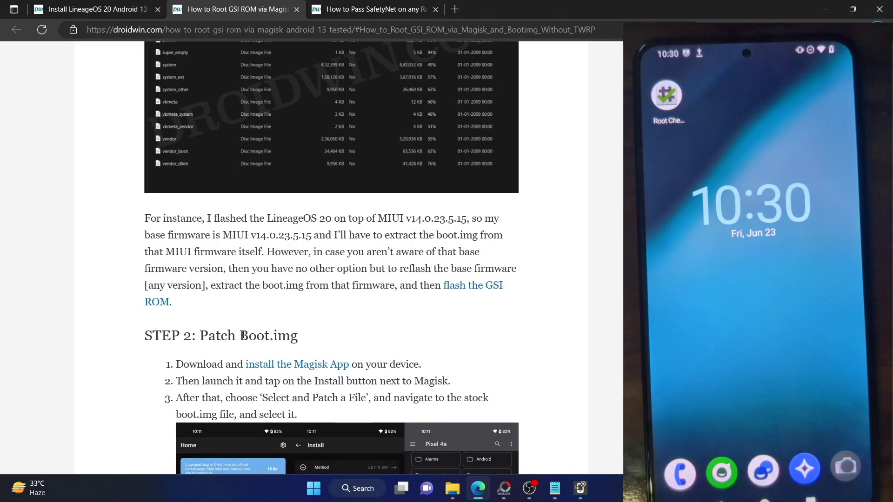
Step: Open the "install the Magisk App" link from Step 2 of the rooting guide in a new browser tab and switch to it
drag(240, 336, 304, 338)
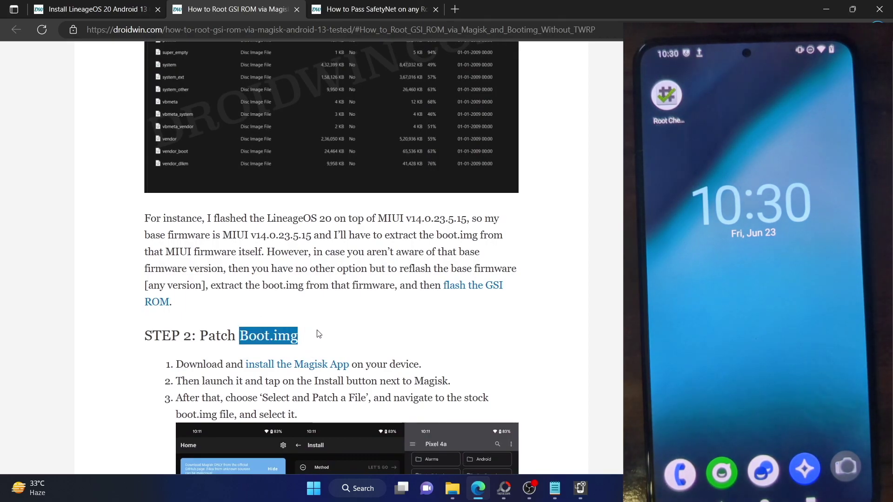
click(319, 334)
right_click(310, 365)
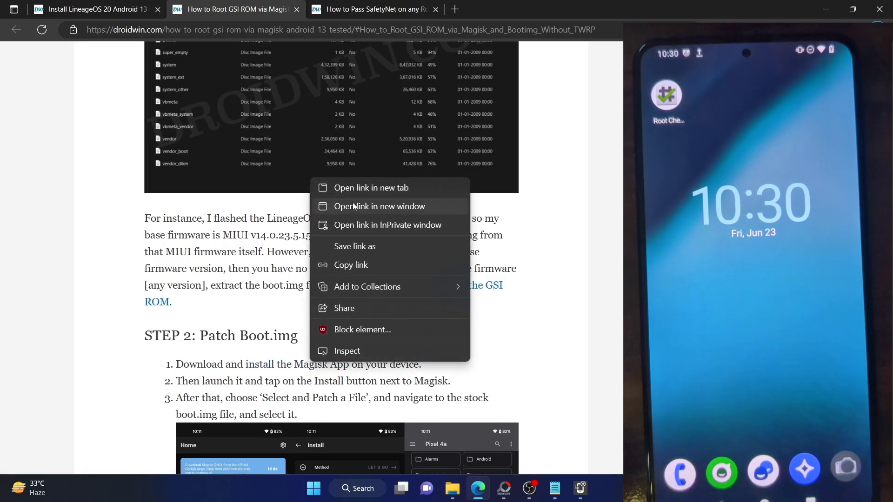
click(350, 193)
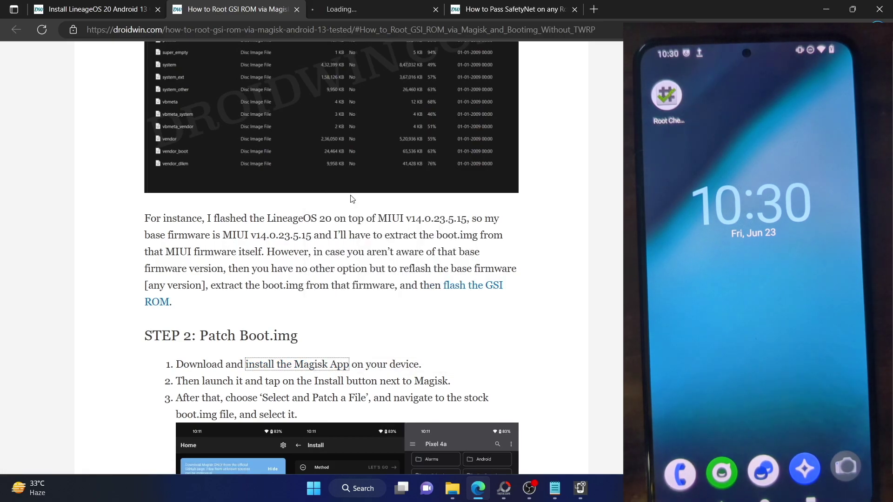
click(373, 8)
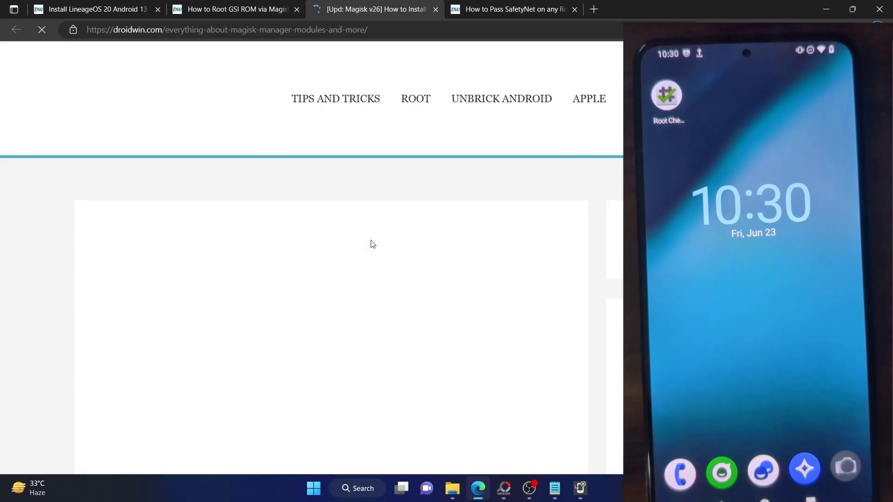
Step: Go to the Magisk Version 26.1 entry in the article's table of contents and find its APK download link
scroll(367, 249, down, 15)
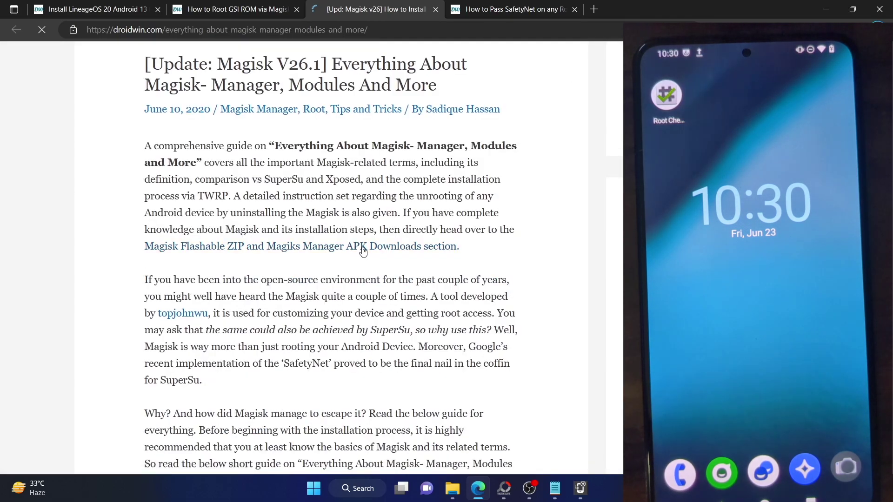
scroll(363, 251, down, 6)
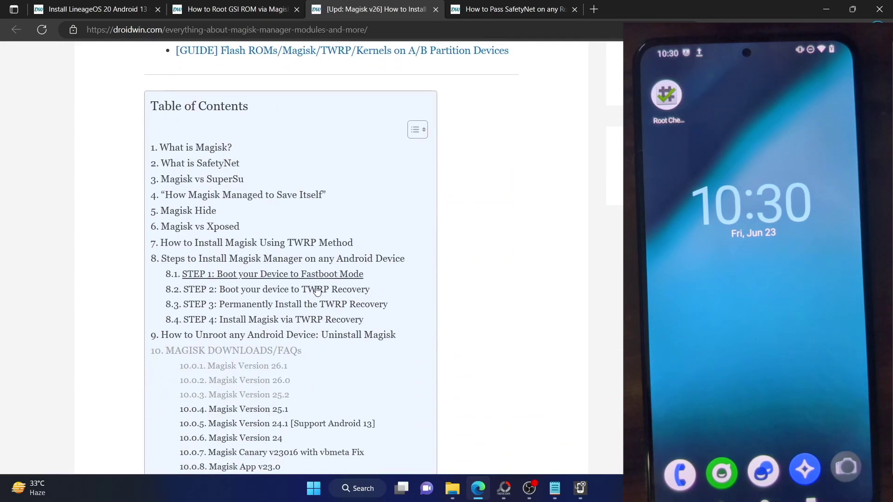
click(276, 367)
scroll(348, 302, up, 4)
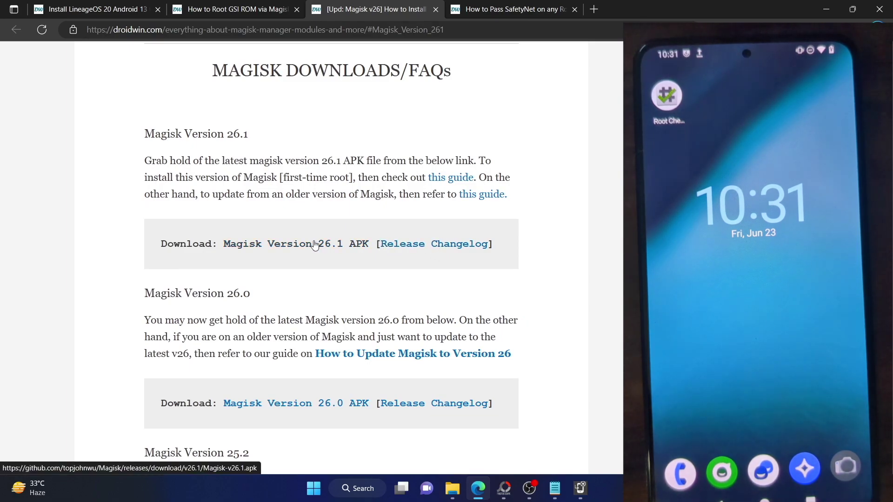
Step: Copy the boot image from the MUNCH firmware's images folder to the POCO F4's internal shared storage
click(453, 488)
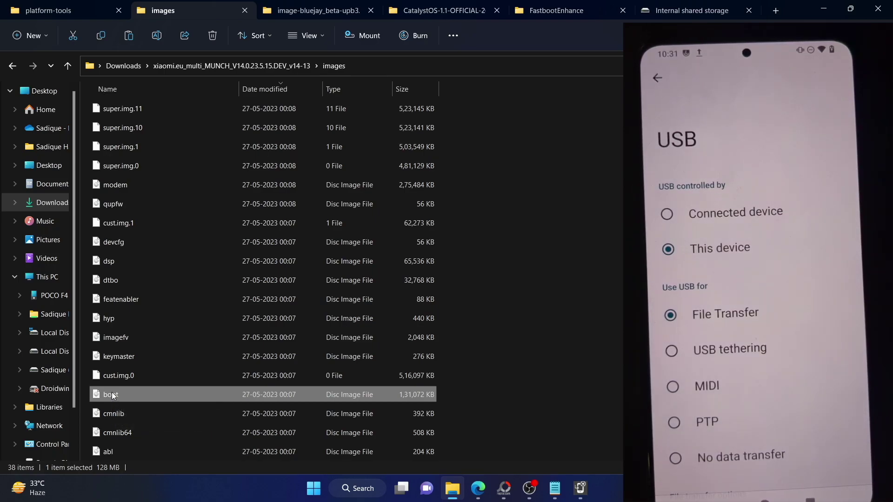
click(49, 296)
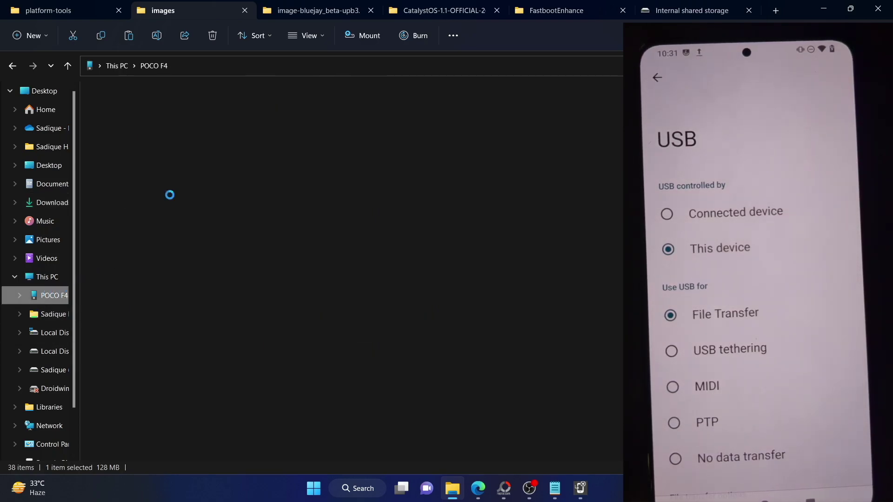
double_click(179, 102)
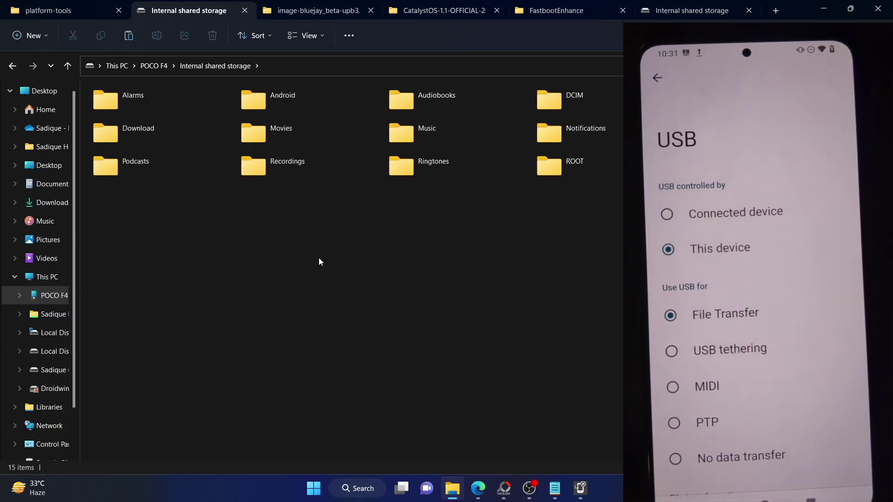
key(ctrl+v)
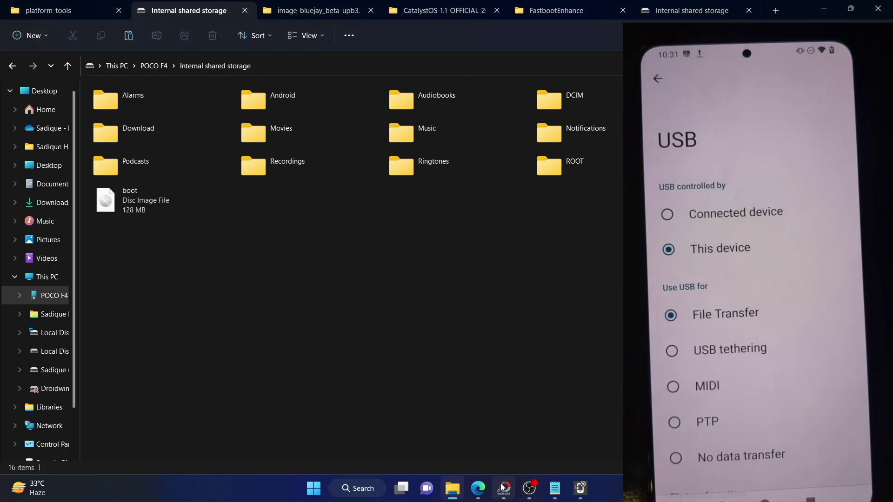
Step: Switch to Edge and review the rooting guide's Step 2: Patch Boot.img instructions through transferring the patched file to the PC
click(478, 489)
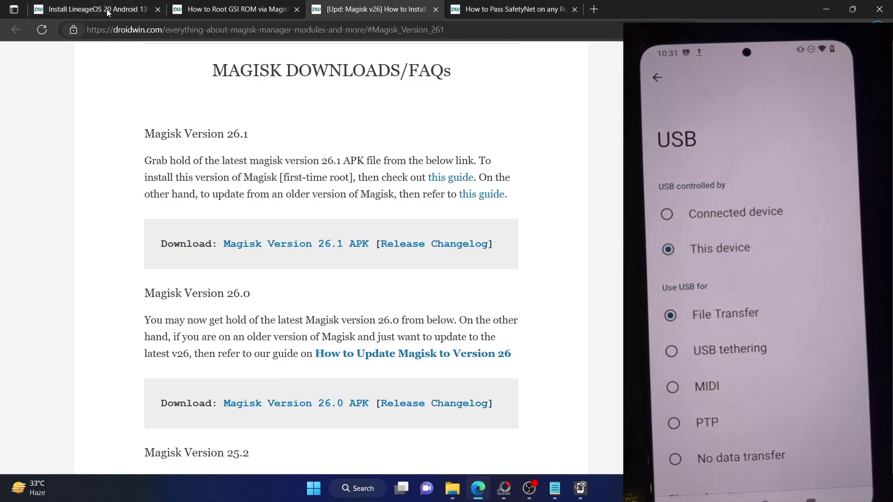
click(224, 9)
scroll(261, 269, down, 2)
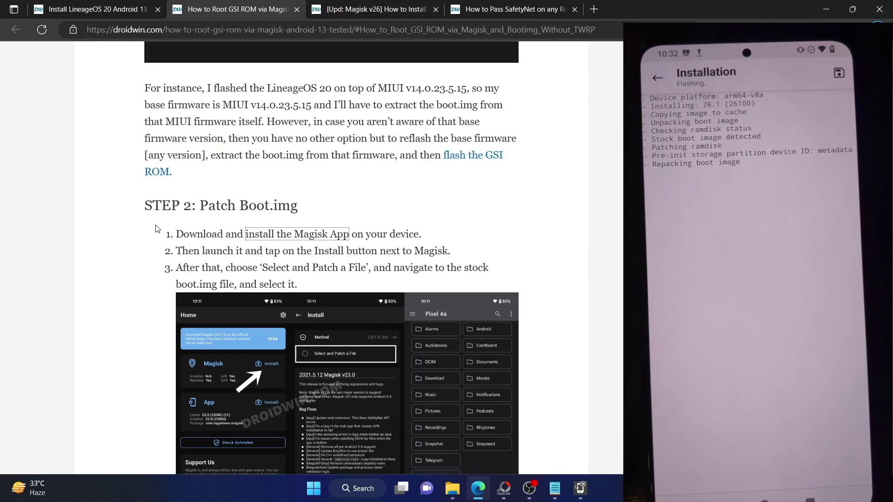
scroll(155, 229, down, 6)
scroll(156, 229, down, 5)
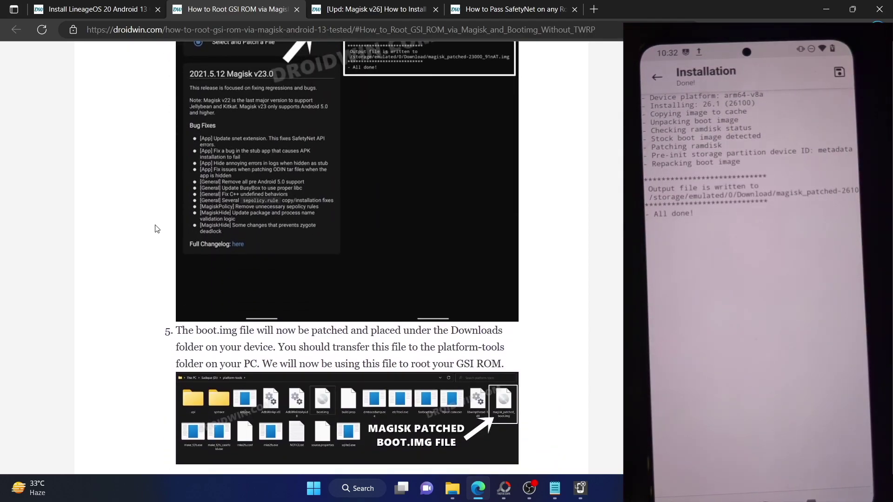
scroll(156, 229, down, 1)
Step: Switch to File Explorer and check the phone's Download folder for the Magisk-patched image
click(451, 488)
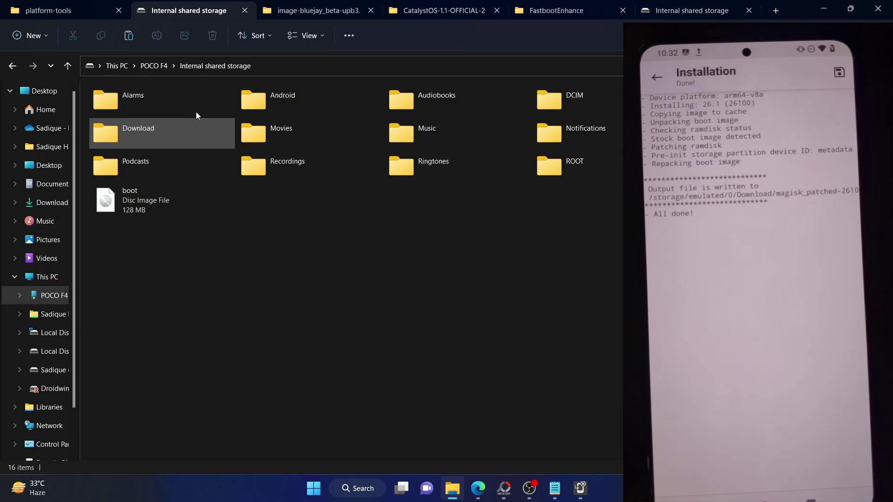
double_click(146, 132)
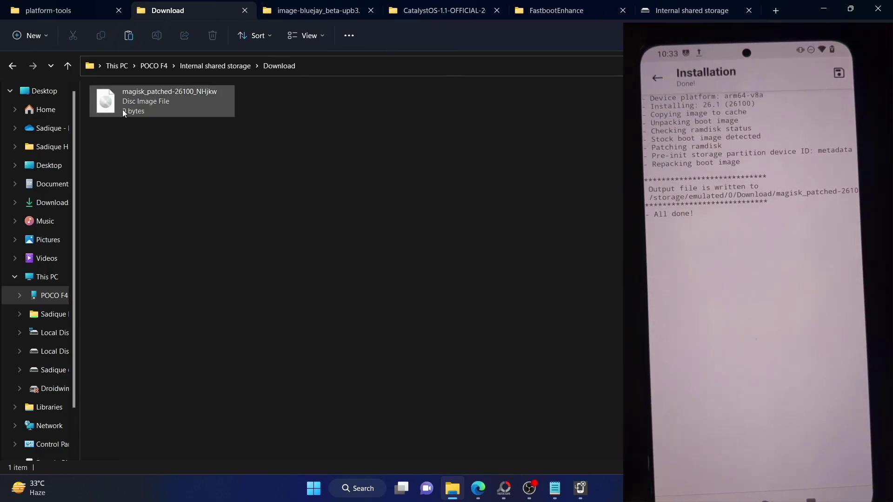
click(12, 66)
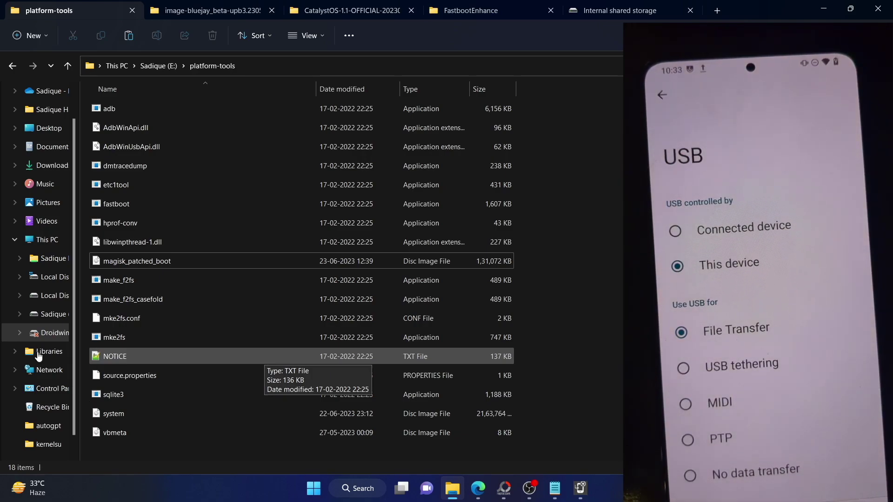
Step: Reopen the POCO F4's Download folder from internal shared storage and copy the magisk_patched-26100_NHjkw image
click(609, 13)
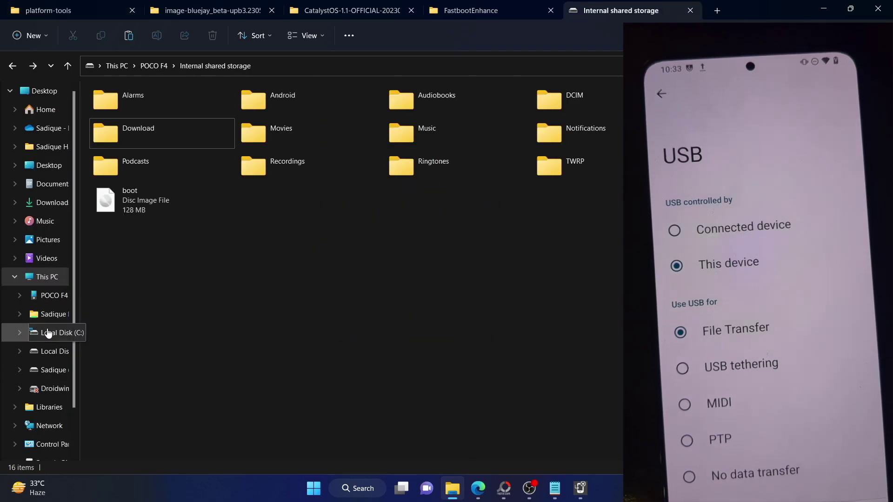
click(49, 295)
double_click(174, 93)
double_click(184, 139)
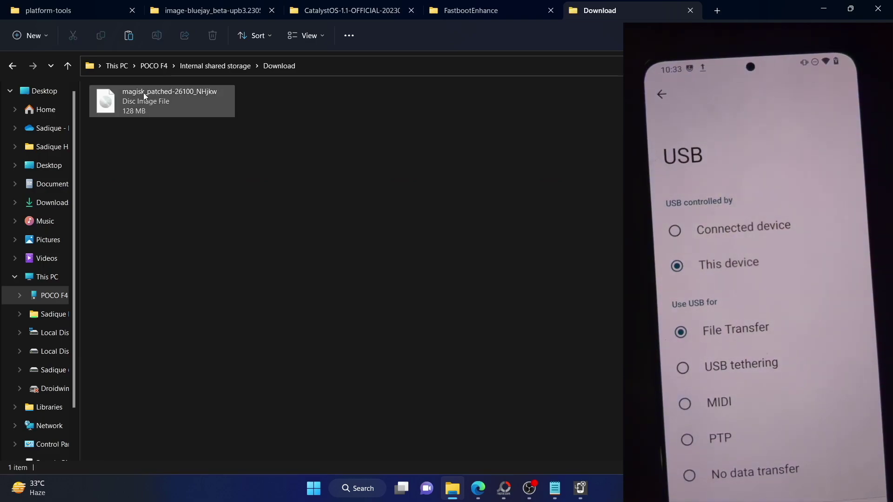
click(144, 93)
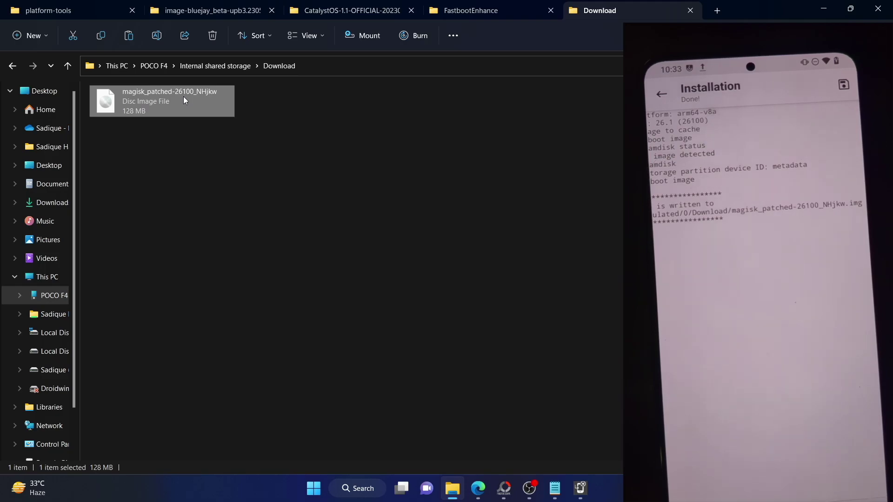
Step: Delete the old magisk_patched_boot, system and vbmeta images from the platform-tools folder
click(68, 12)
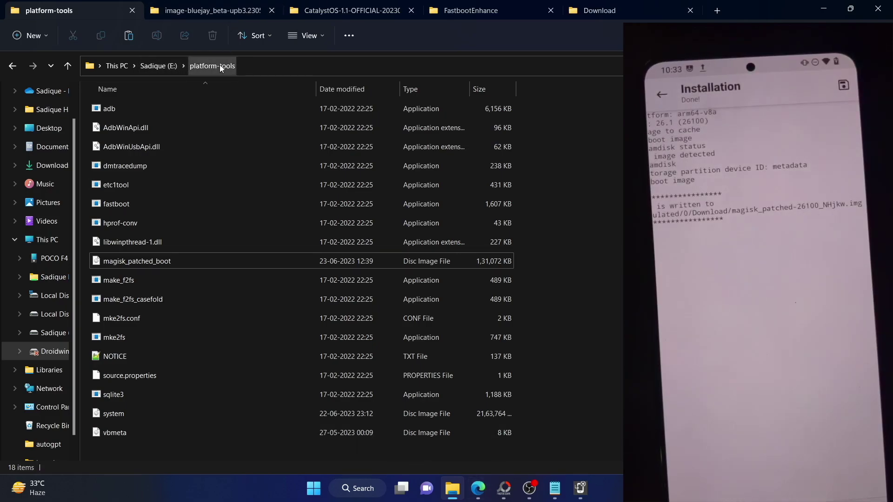
click(168, 258)
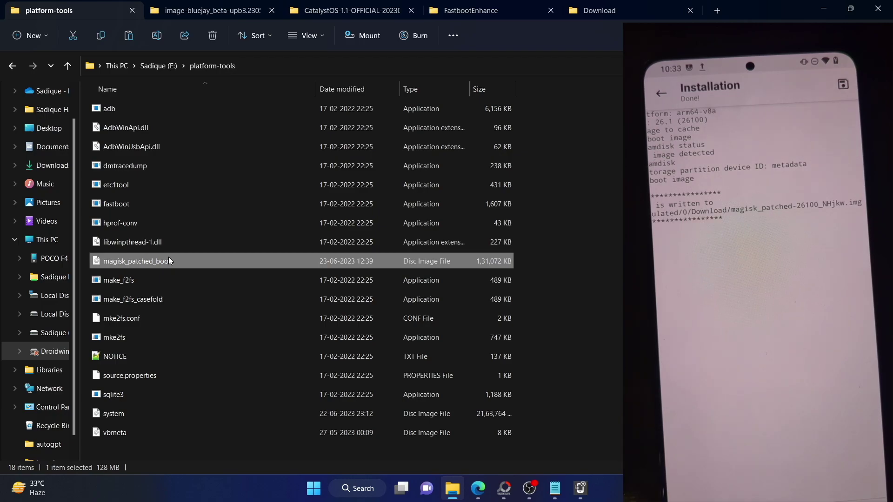
key(Delete)
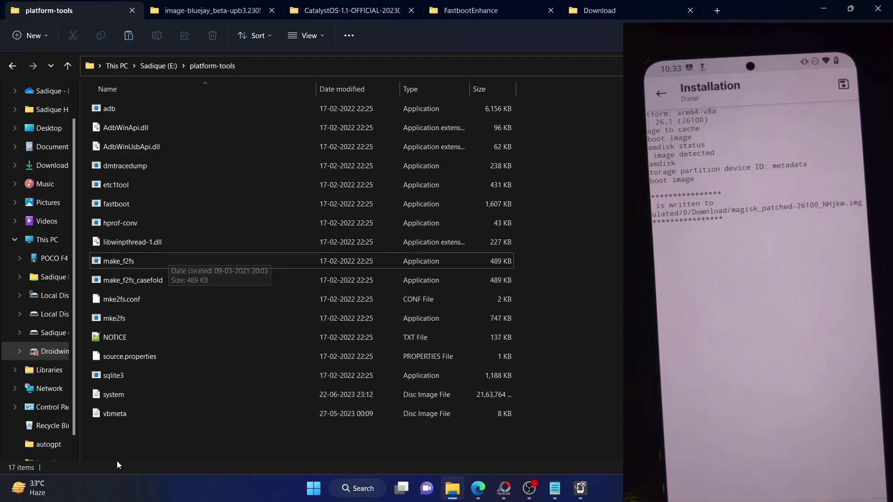
drag(122, 449, 99, 395)
key(Delete)
key(Return)
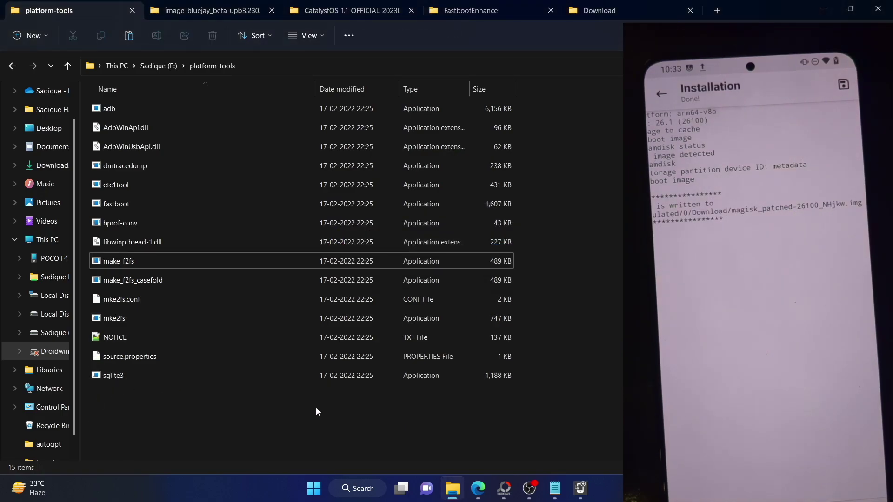
Step: Paste the magisk_patched-26100_NHjkw image into the platform-tools folder
drag(494, 439, 217, 102)
click(202, 428)
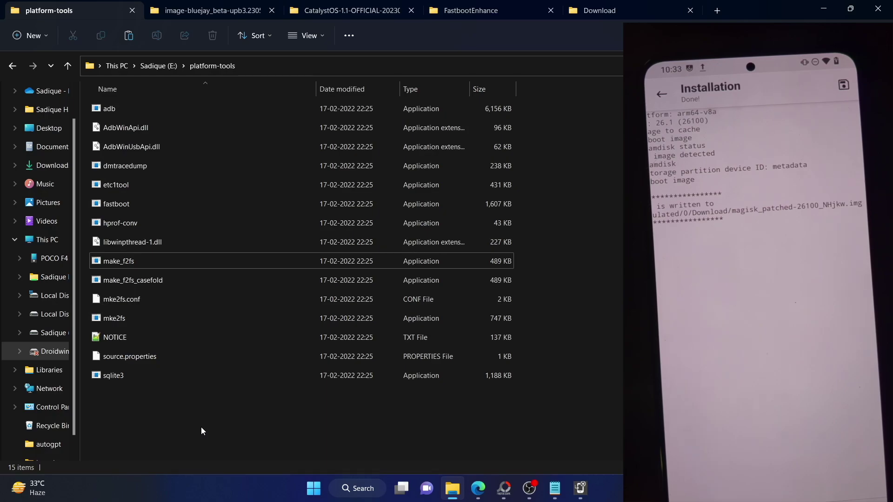
key(ctrl+v)
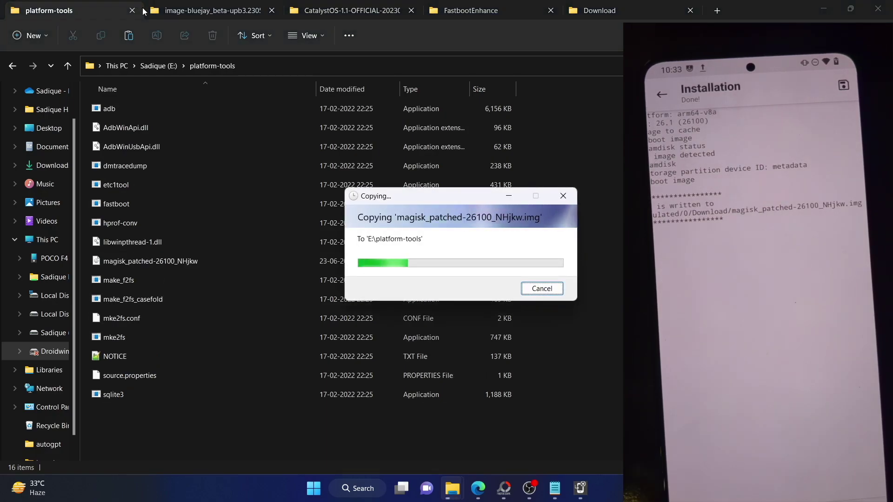
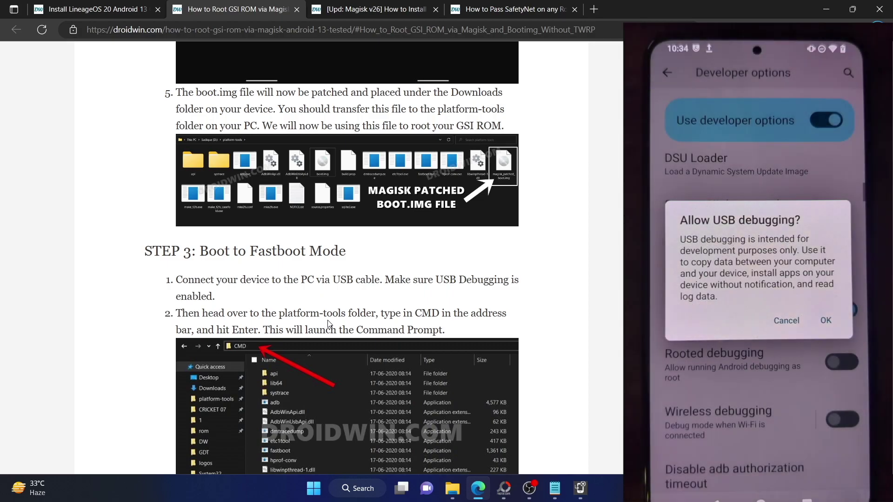
Step: Switch to File Explorer, close the current platform-tools tab, and reopen the platform-tools folder from the E: drive in a new tab
key(alt+Tab)
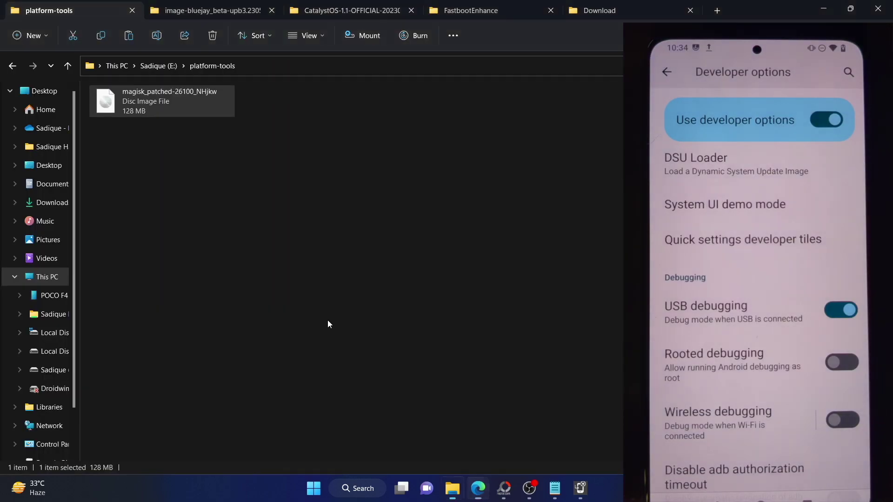
key(ctrl+w)
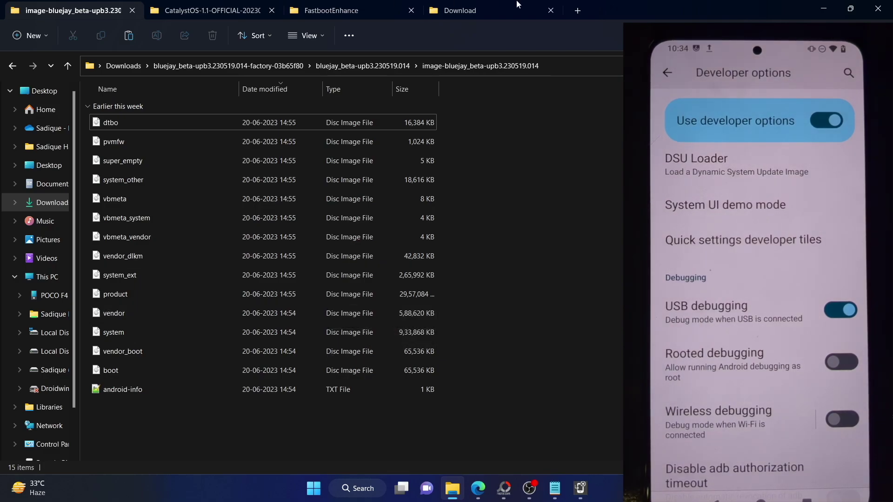
click(579, 12)
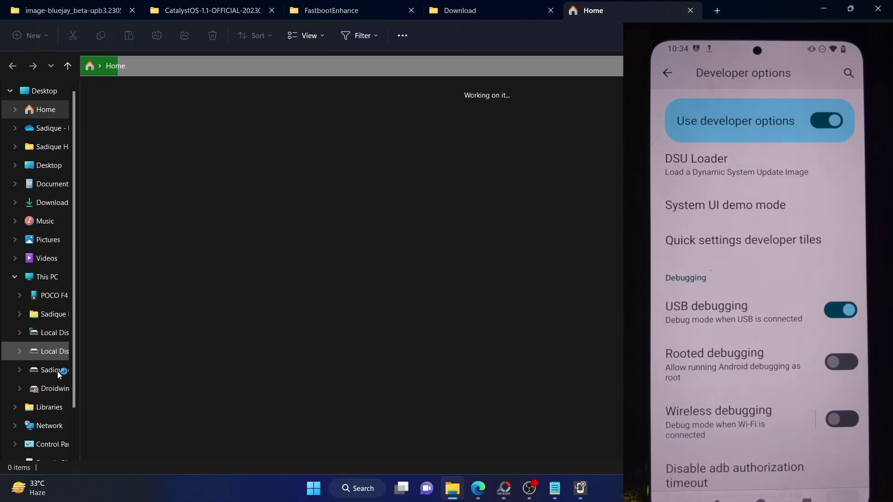
click(54, 372)
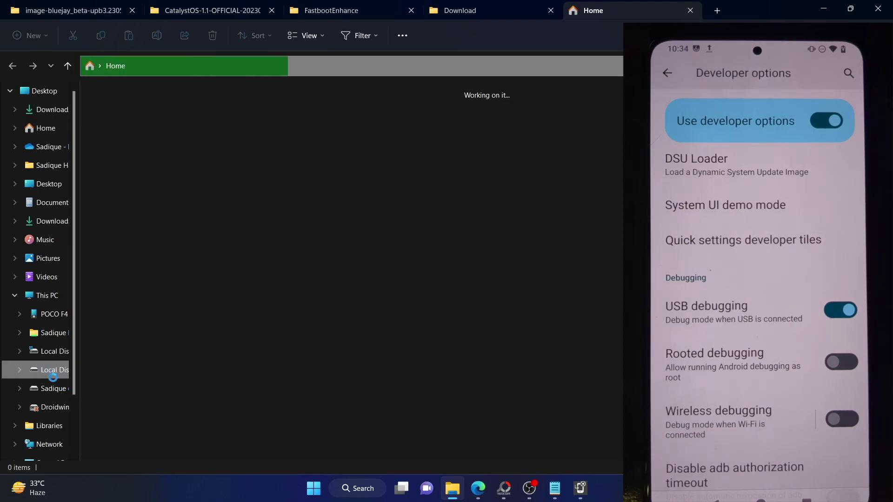
click(54, 394)
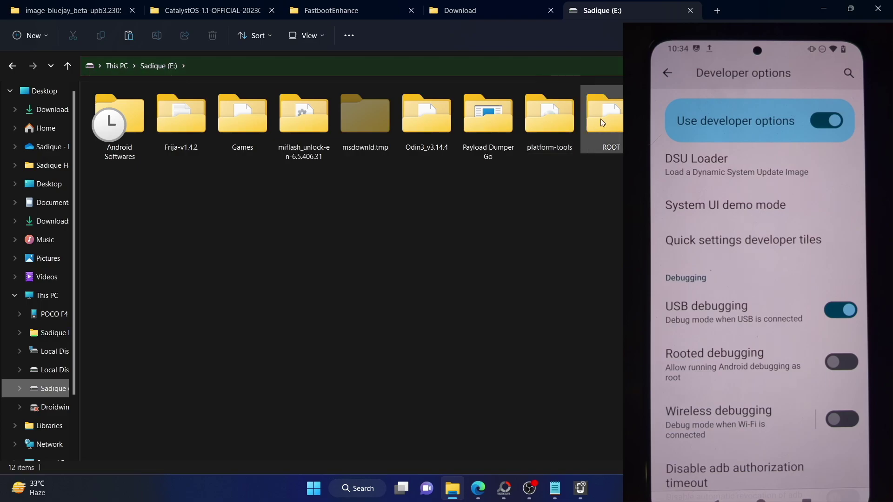
double_click(567, 123)
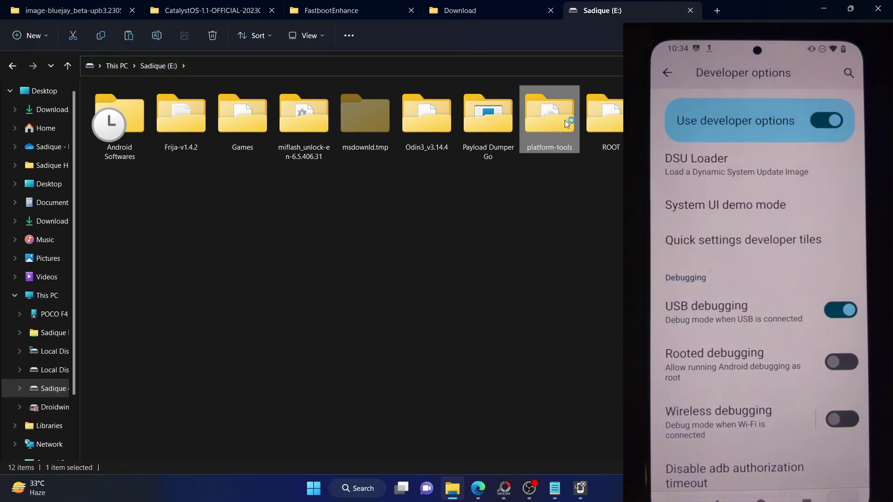
Step: Launch Command Prompt in the platform-tools folder and run adb devices to check the phone's ADB connection
click(506, 70)
text(cmd)
key(Return)
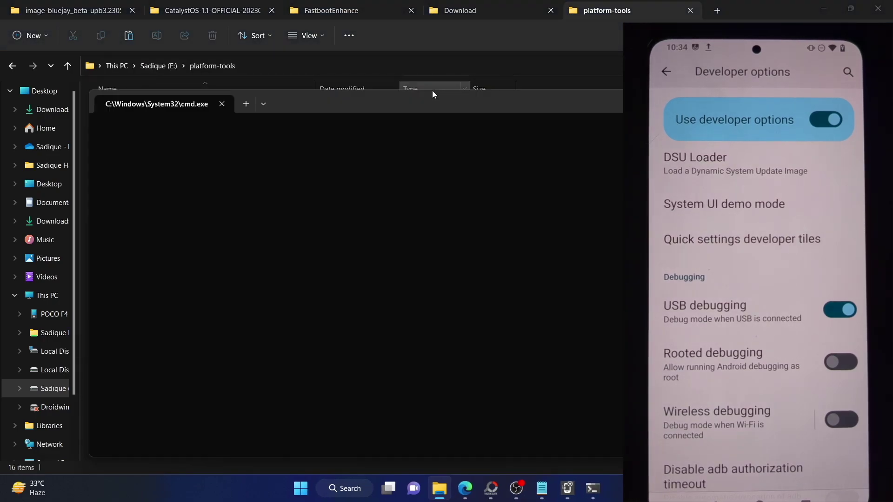
text(adb devices)
key(Return)
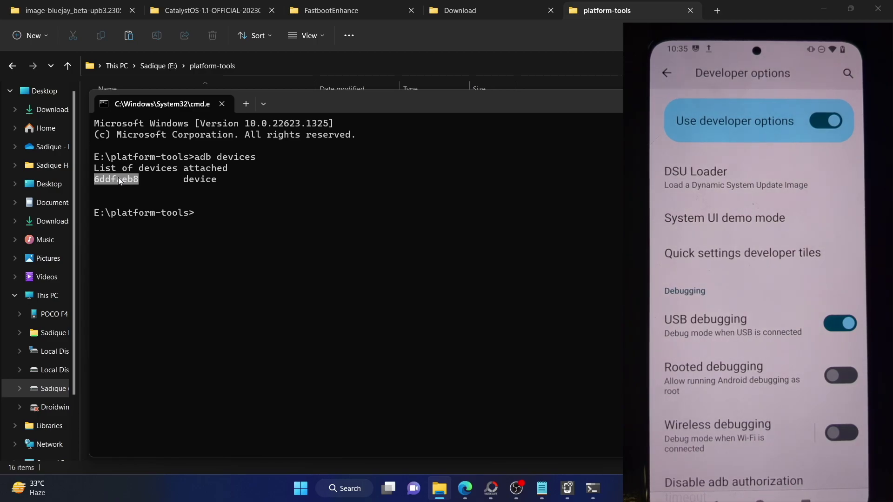
Step: Reboot the phone to Fastboot Mode by running adb reboot bootloader
key(ctrl+c)
text(adb reboot b)
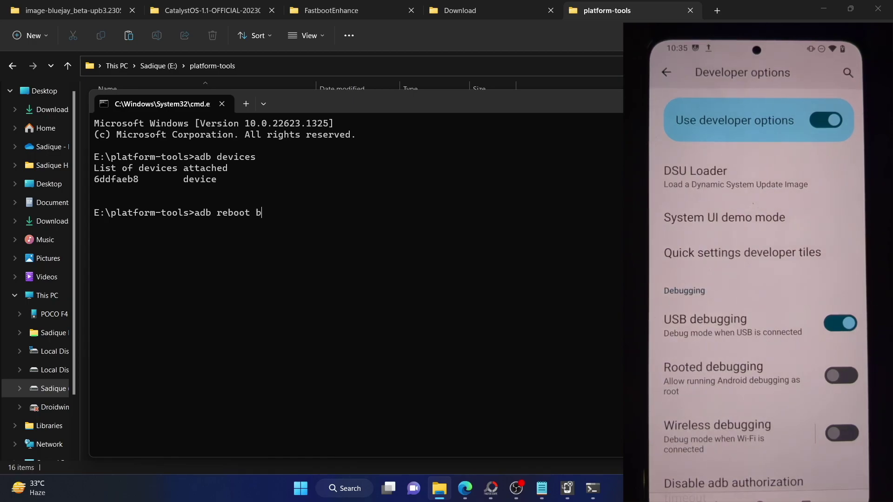
text(ootloader)
key(Return)
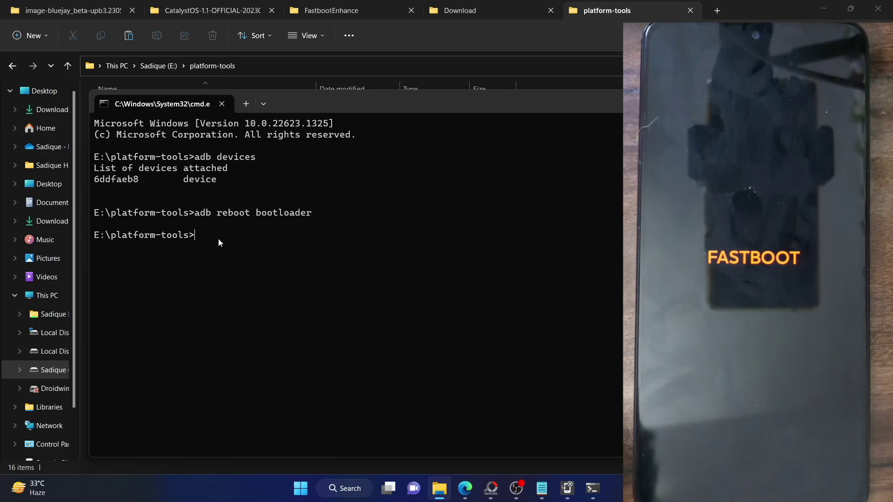
Step: Run fastboot devices to check the phone's Fastboot connection
text(fas)
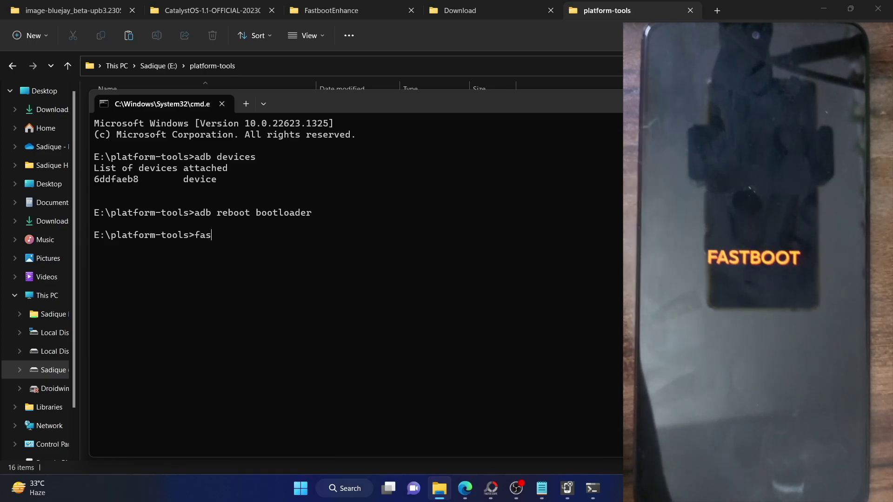
text(tboot devices)
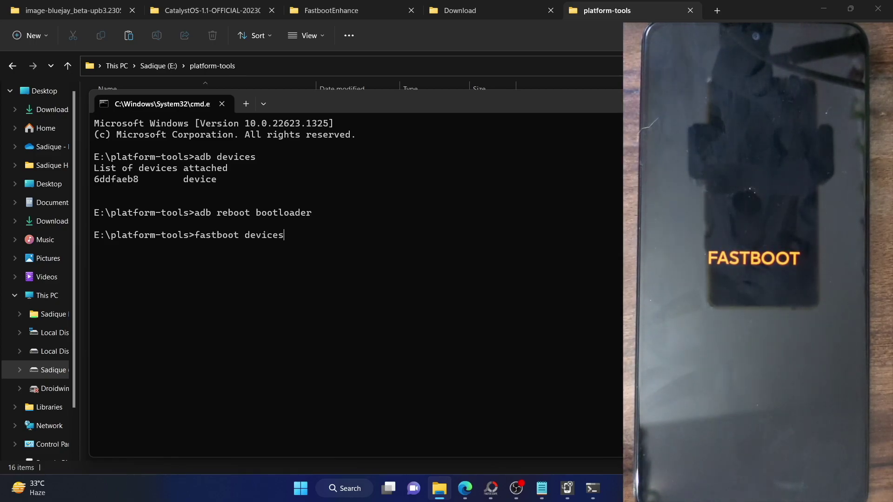
key(Return)
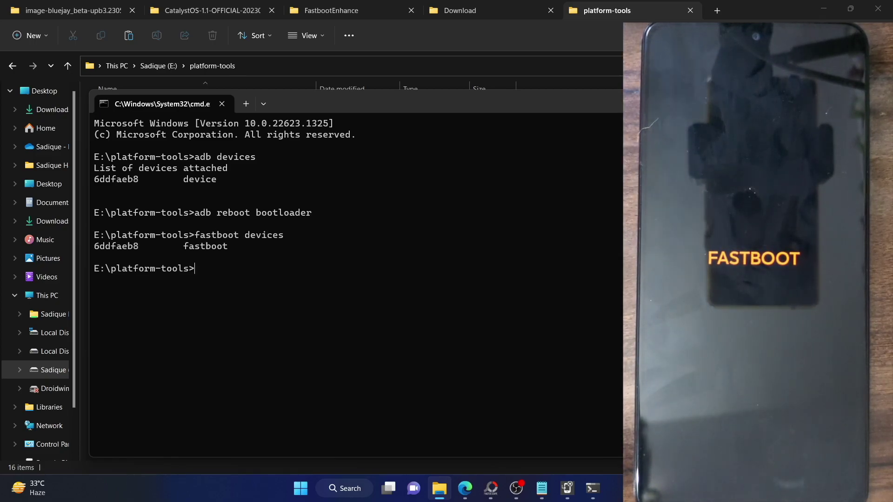
double_click(126, 248)
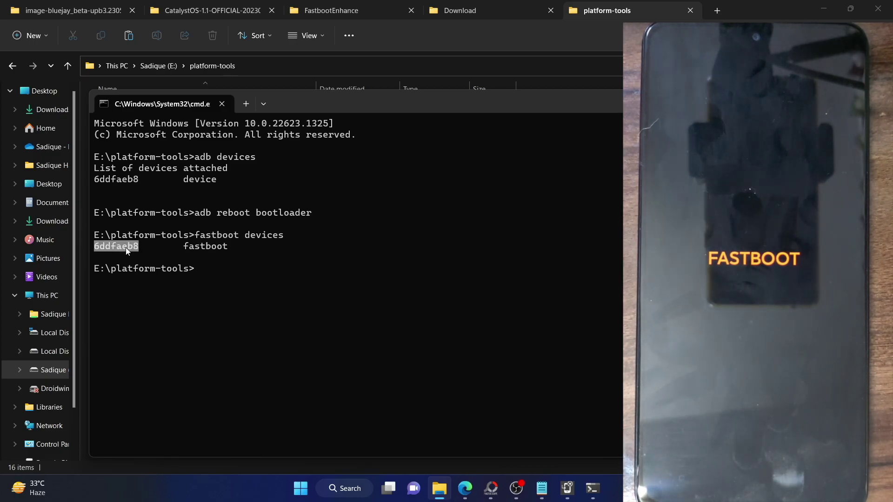
key(ctrl+c)
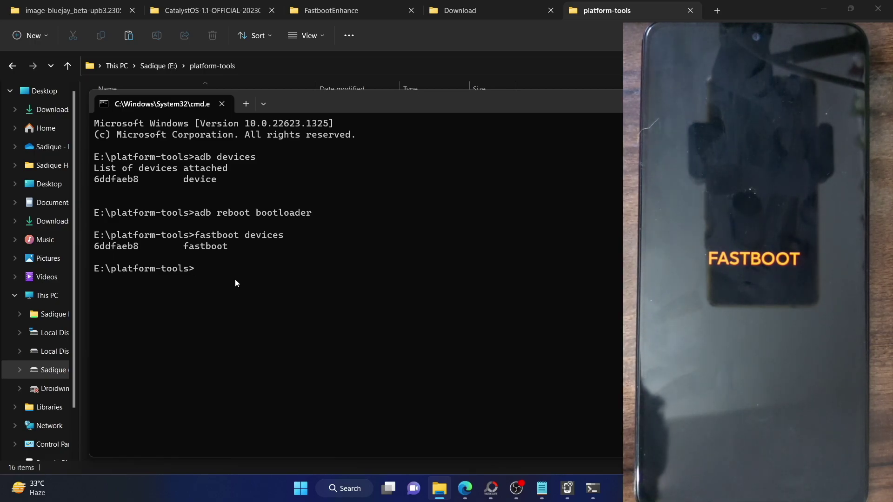
Step: Open Device Manager, inspect the Android Bootloader Interface entry under Android Phone, and return to the command window
key(super+x)
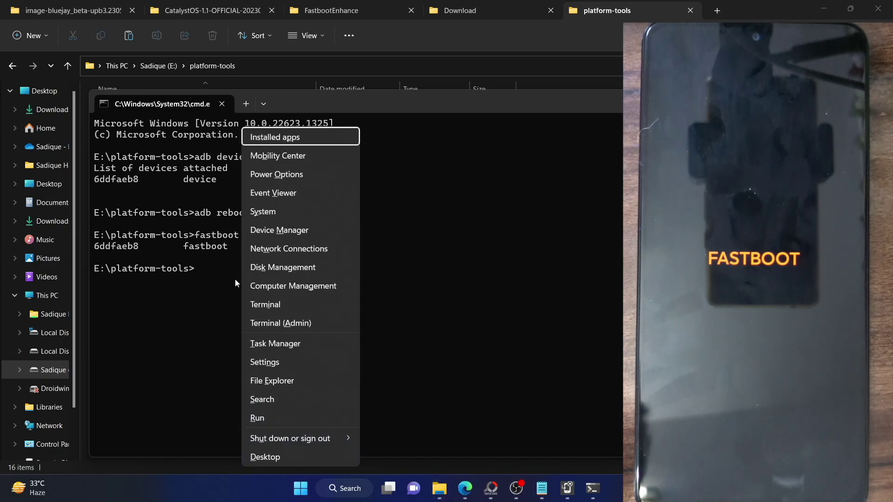
click(274, 229)
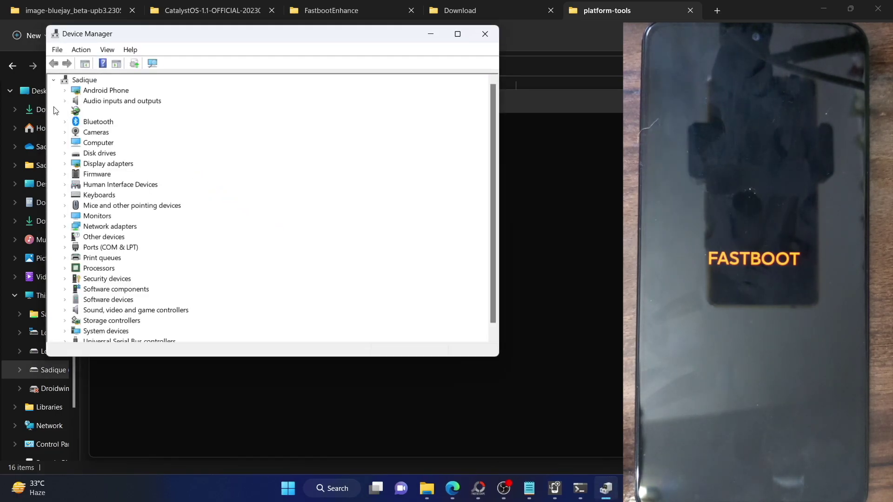
click(64, 90)
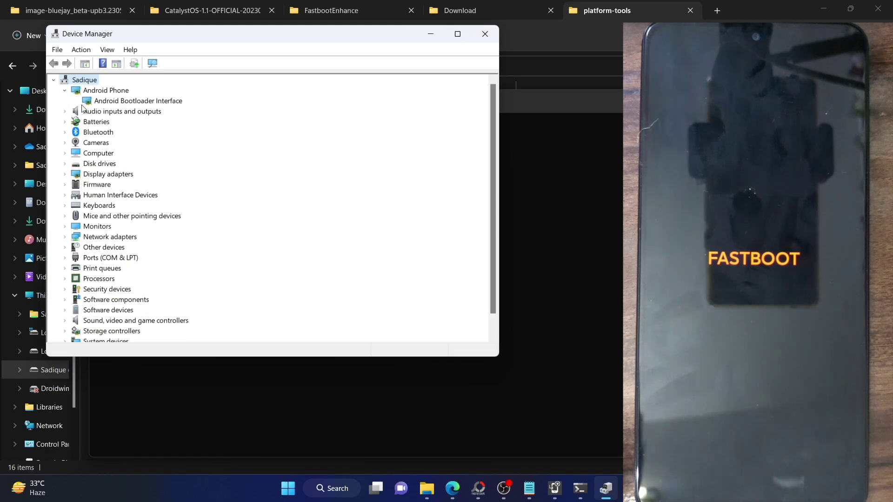
click(130, 101)
click(480, 34)
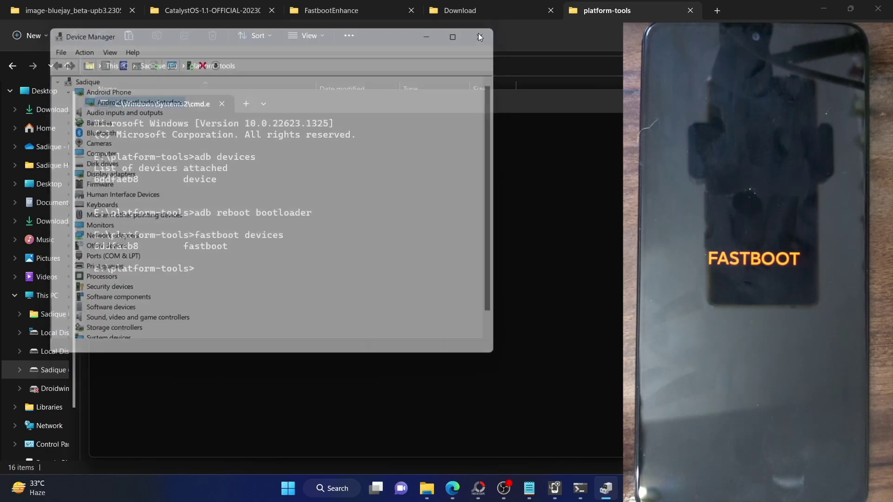
double_click(130, 247)
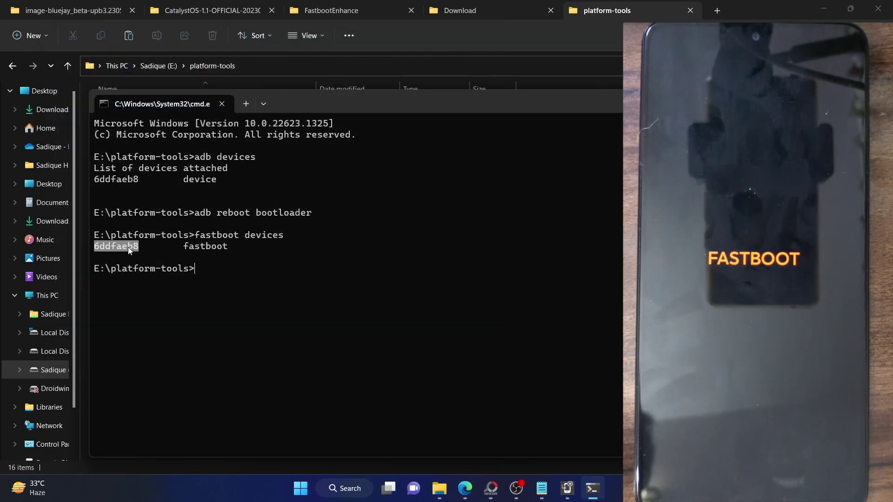
click(208, 281)
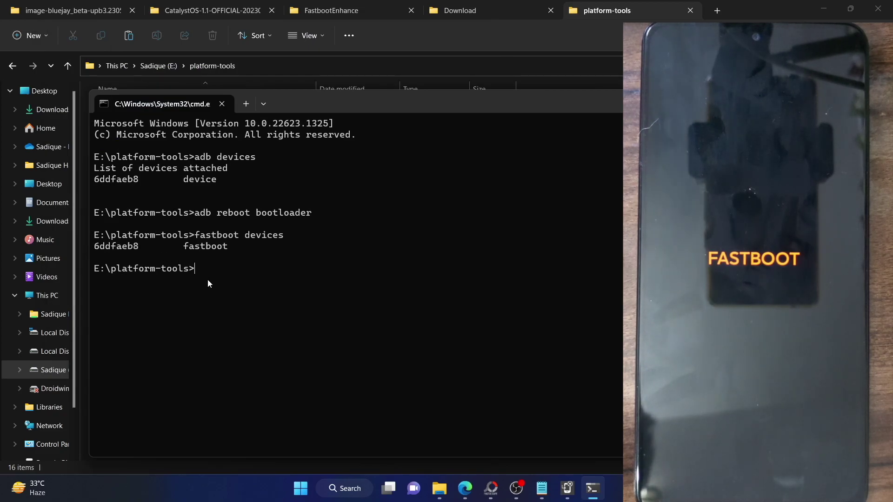
Step: Rename the magisk_patched-26100_NHjkw image in the platform-tools folder as magisk_patched_boot
drag(323, 105, 411, 111)
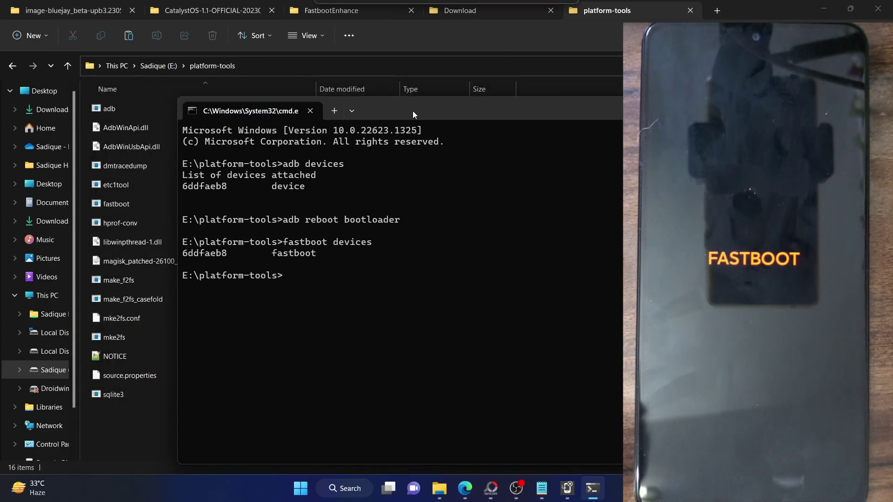
click(126, 258)
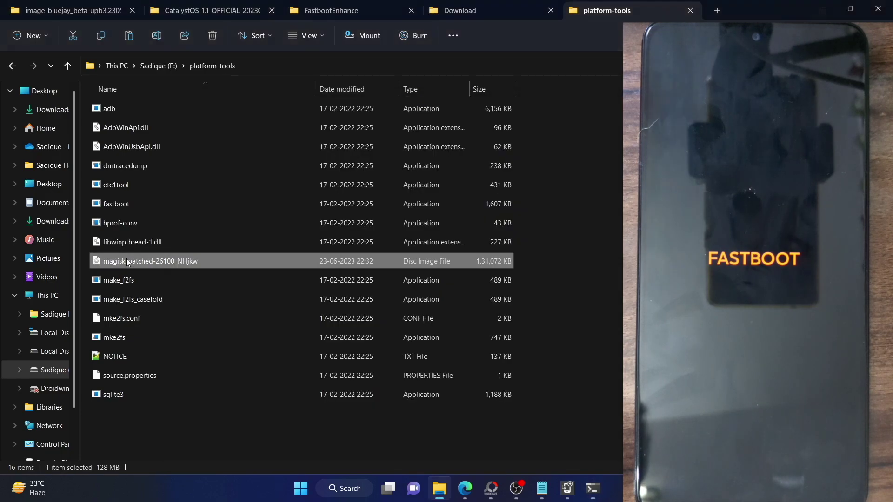
right_click(126, 258)
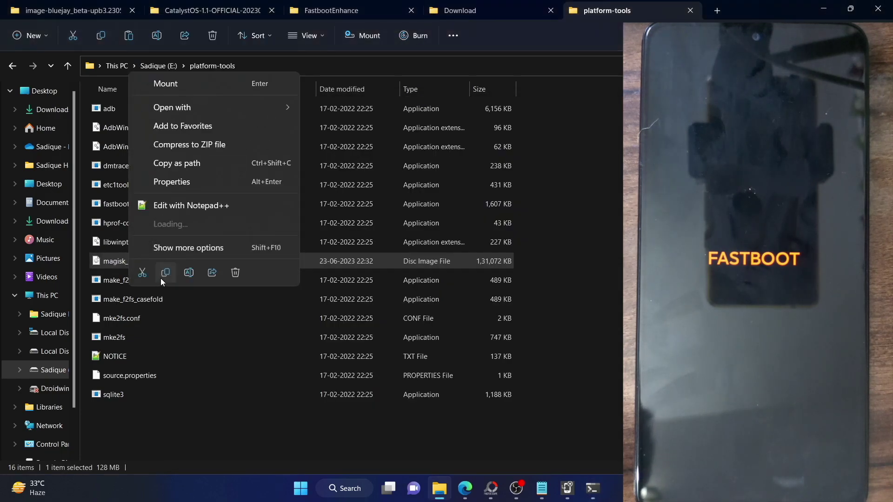
click(189, 273)
key(End)
key(BackSpace)
key(BackSpace)
key(BackSpace)
key(BackSpace)
key(BackSpace)
key(BackSpace)
key(BackSpace)
key(BackSpace)
key(BackSpace)
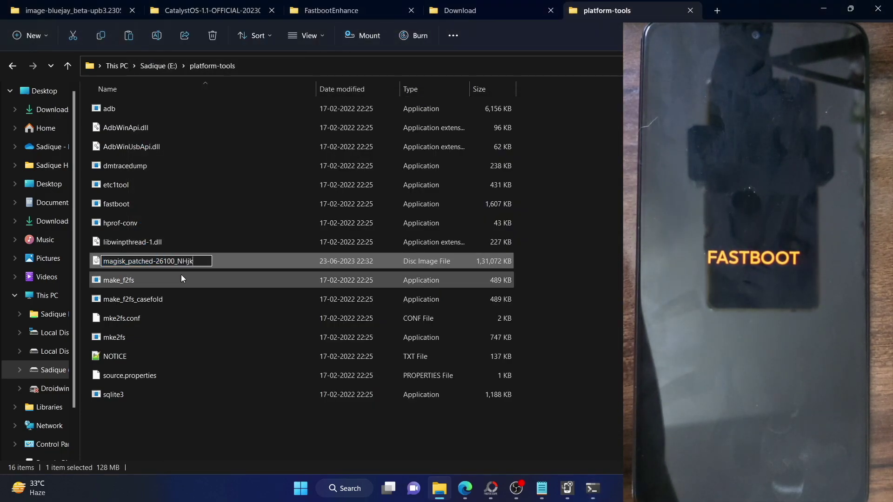
key(BackSpace)
key(BackSpace)
key(BackSpace)
key(BackSpace)
key(BackSpace)
key(BackSpace)
key(BackSpace)
text(_)
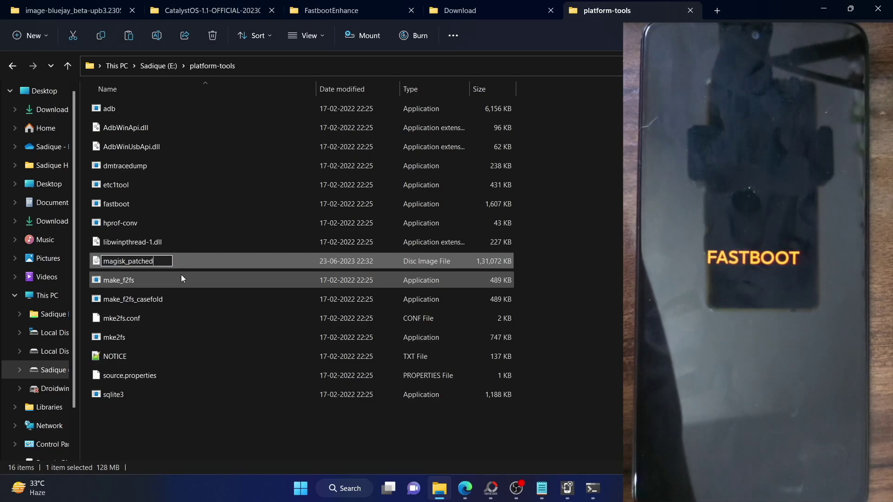
text(boot)
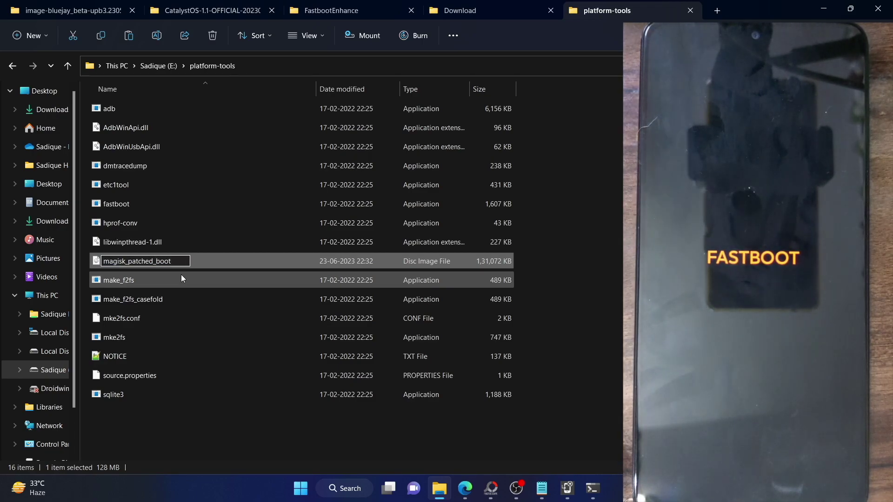
key(Return)
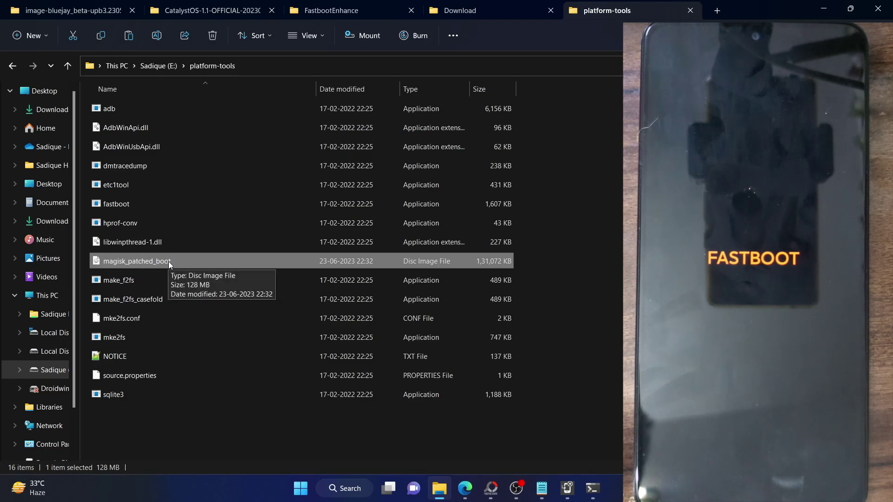
Step: Switch back to Command Prompt and temporarily boot the phone with the patched image by running fastboot boot magisk_patched_boot.img
click(592, 489)
drag(432, 101, 380, 88)
text(fastboot boot magisk_patched_boot.img)
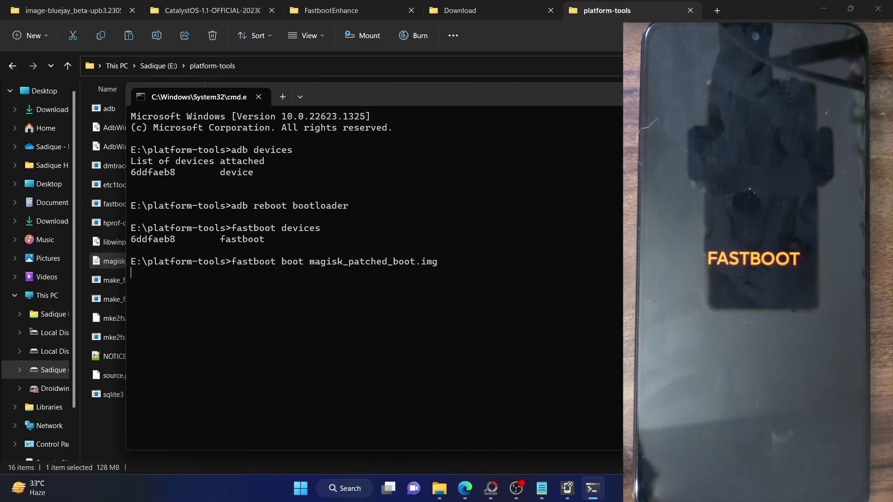
key(Return)
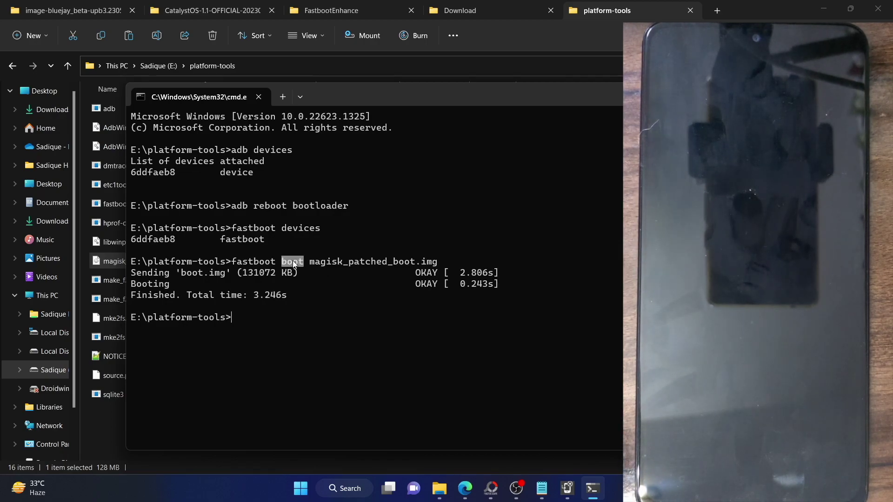
Step: Examine the boot argument and the patched image name in the executed fastboot command while the phone starts up
double_click(337, 262)
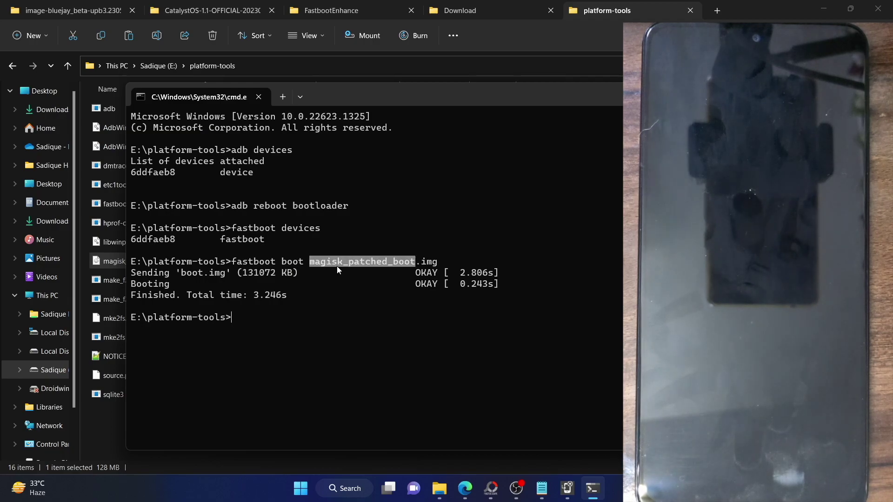
key(ctrl+c)
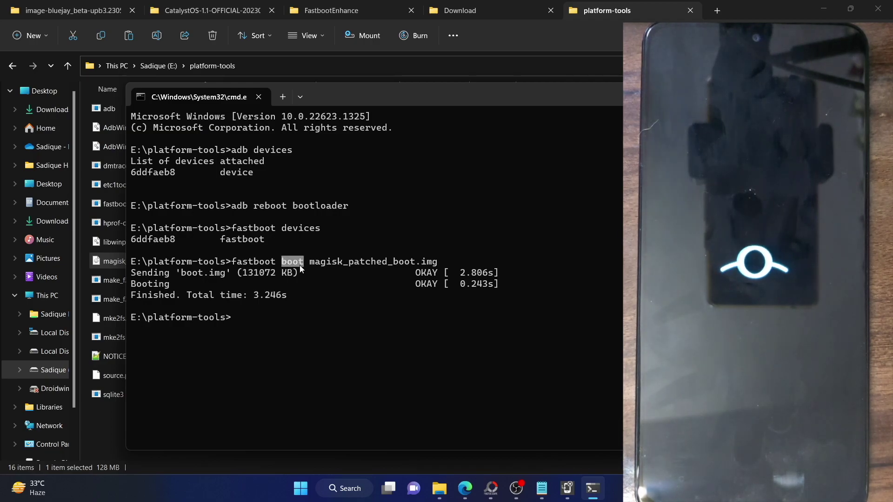
double_click(336, 264)
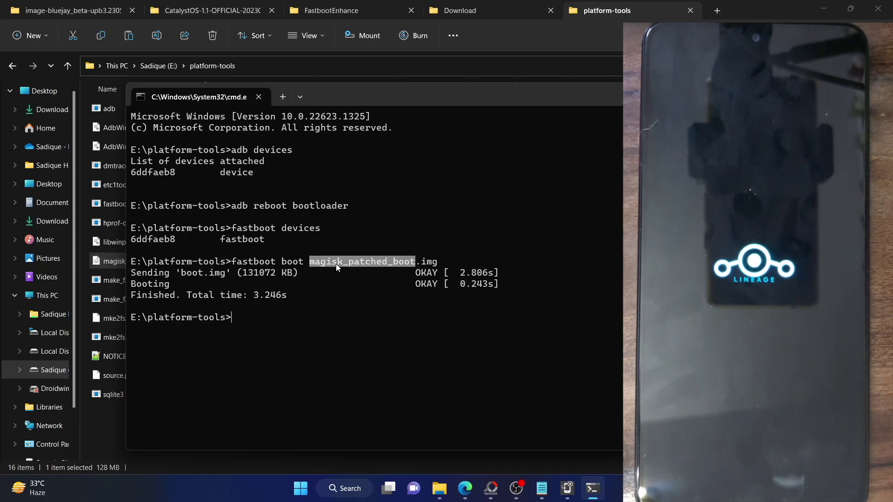
right_click(336, 263)
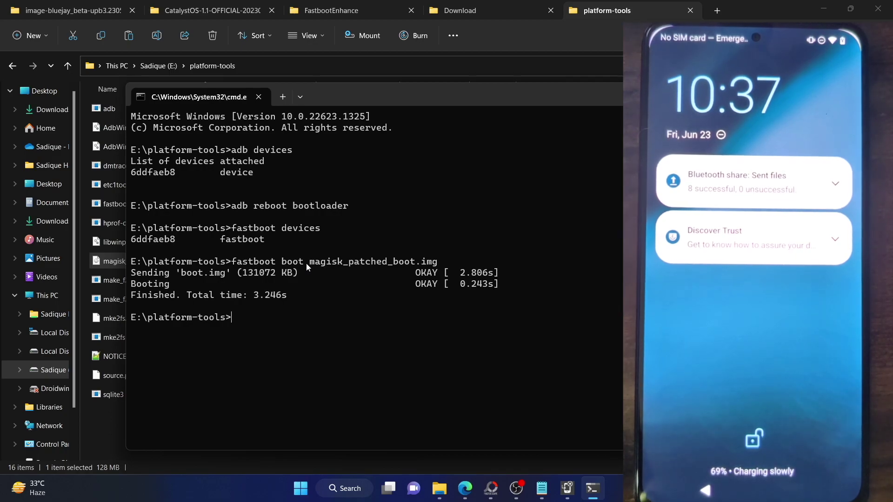
double_click(292, 261)
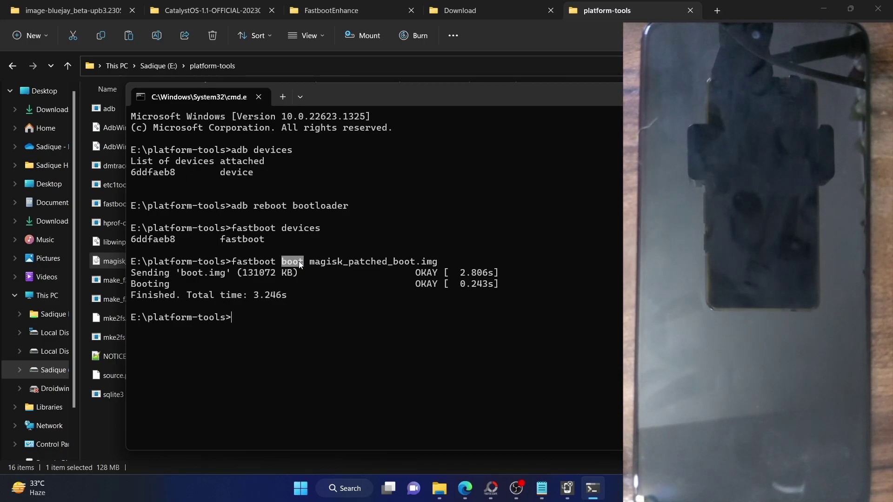
click(299, 261)
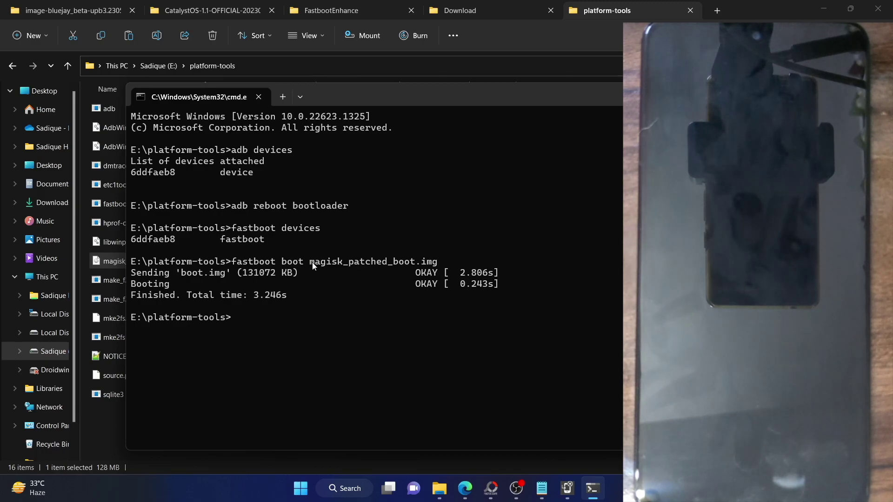
drag(312, 261, 412, 263)
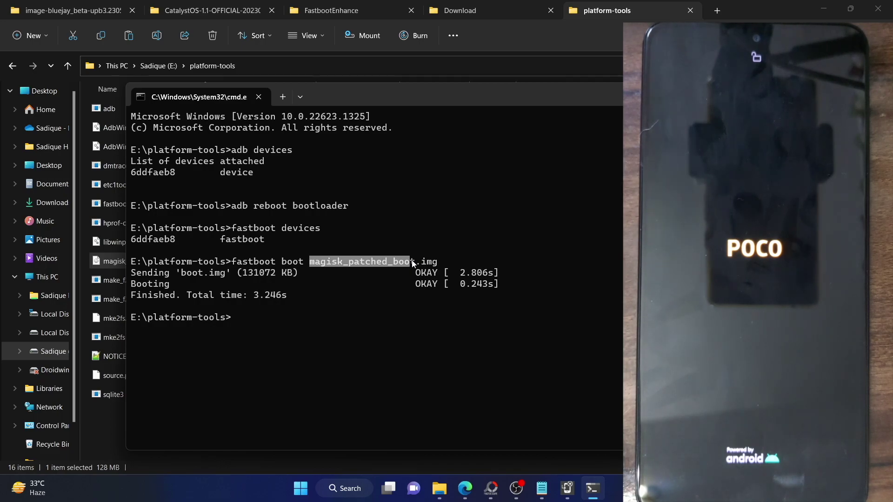
double_click(293, 261)
click(352, 266)
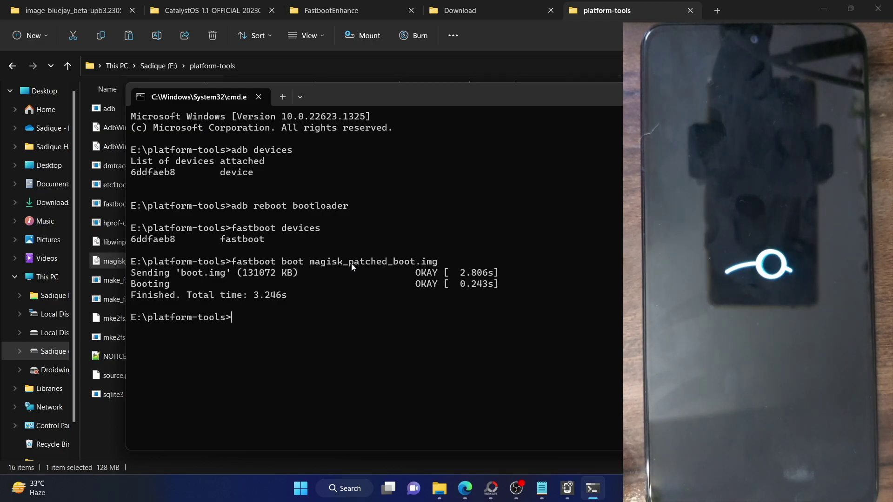
double_click(351, 264)
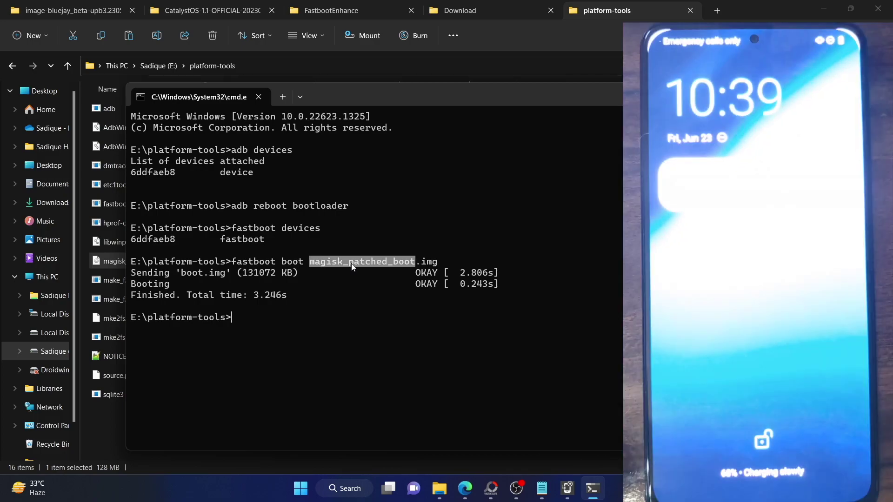
double_click(283, 261)
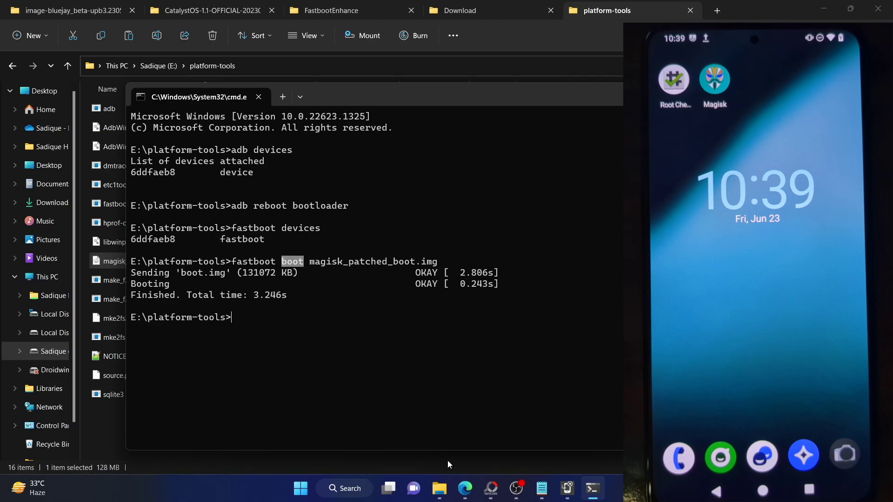
Step: Switch to Microsoft Edge and look back through the boot.img patching instructions in the GSI ROM rooting guide
click(465, 488)
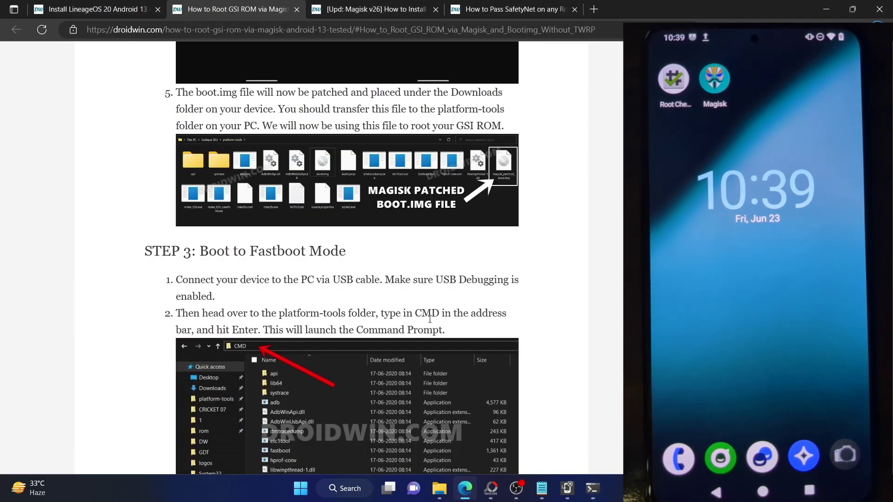
scroll(430, 319, up, 2)
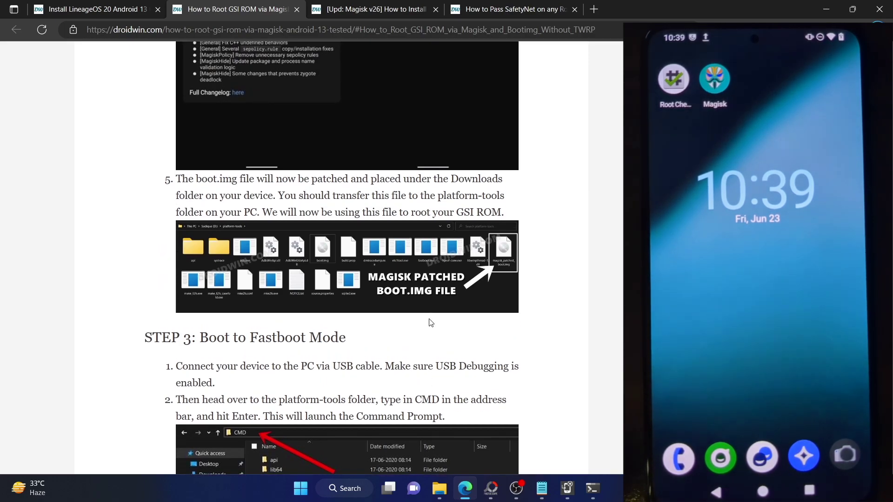
scroll(431, 322, up, 3)
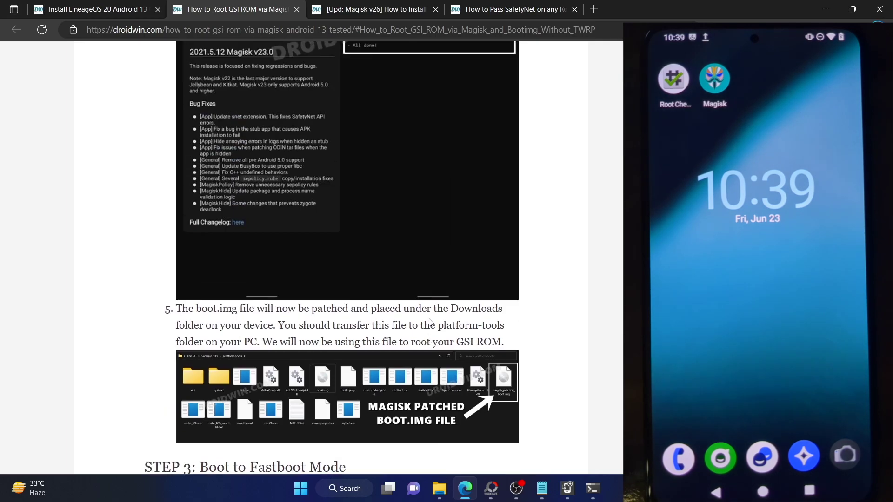
scroll(430, 321, up, 6)
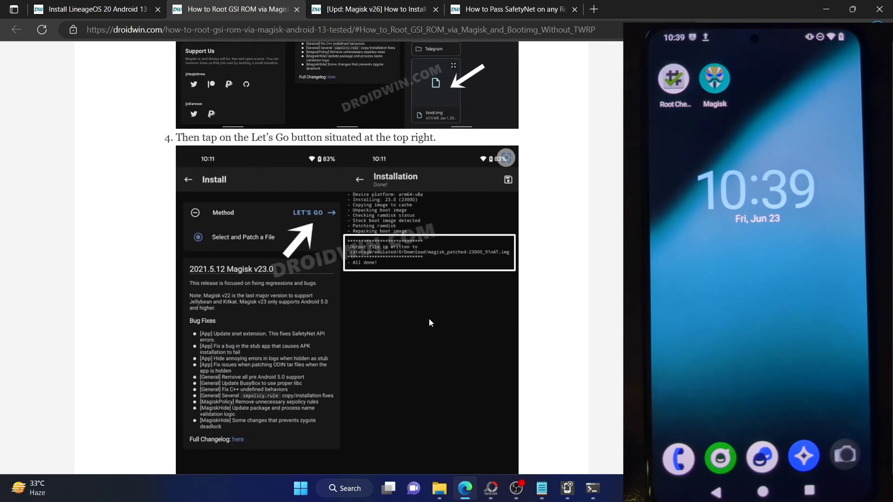